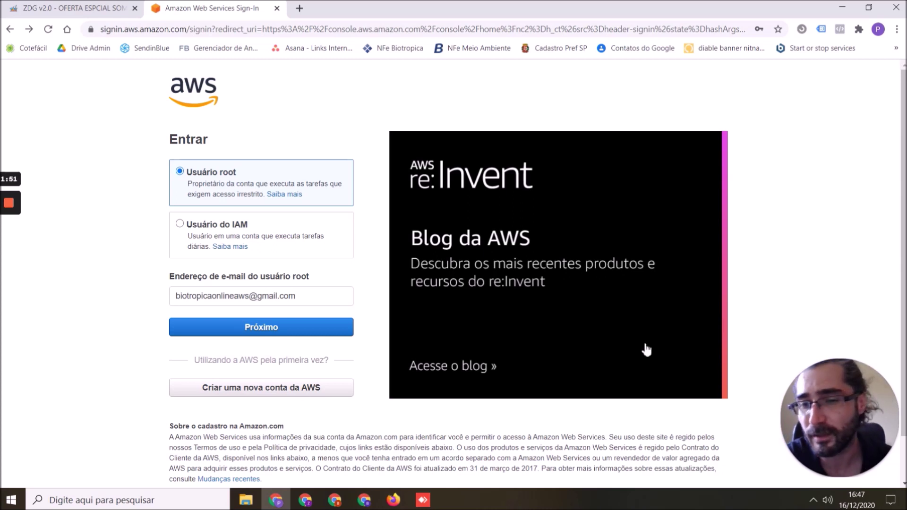
Step: Sign in to the AWS console as root user with the prefilled e-mail and the saved account password
{"action": "left_click", "coordinate": [262, 327]}
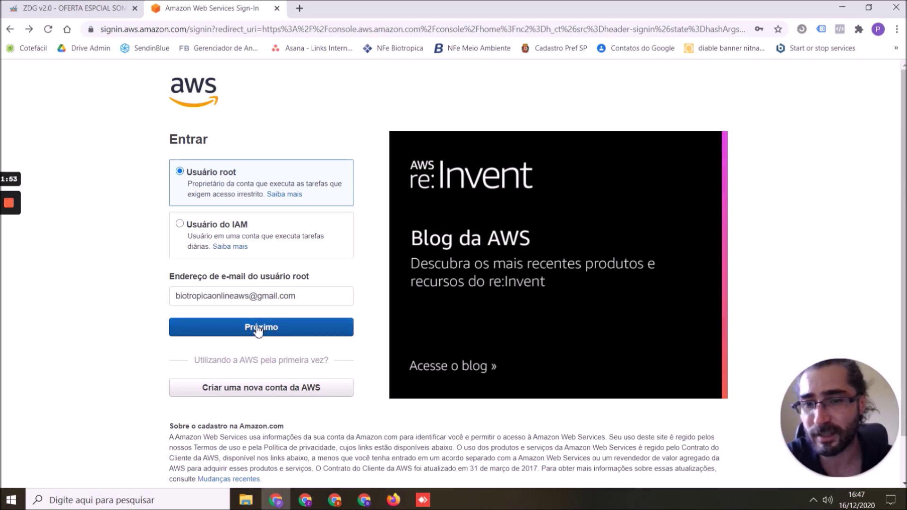
{"action": "left_click", "coordinate": [232, 218]}
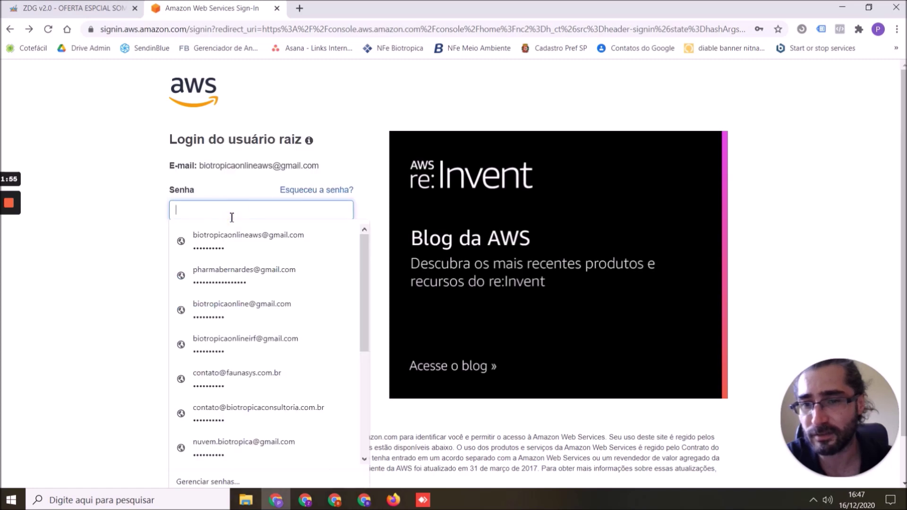
{"action": "left_click", "coordinate": [248, 241]}
{"action": "left_click", "coordinate": [249, 242]}
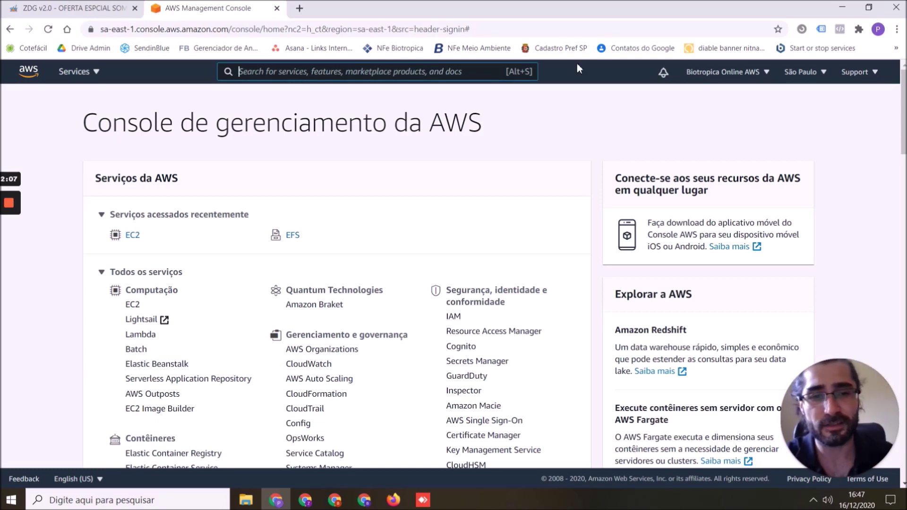
Step: Switch the console region to Leste dos EUA (Norte da Virgínia), and return it to América do Sul (São Paulo)
{"action": "left_click", "coordinate": [797, 78]}
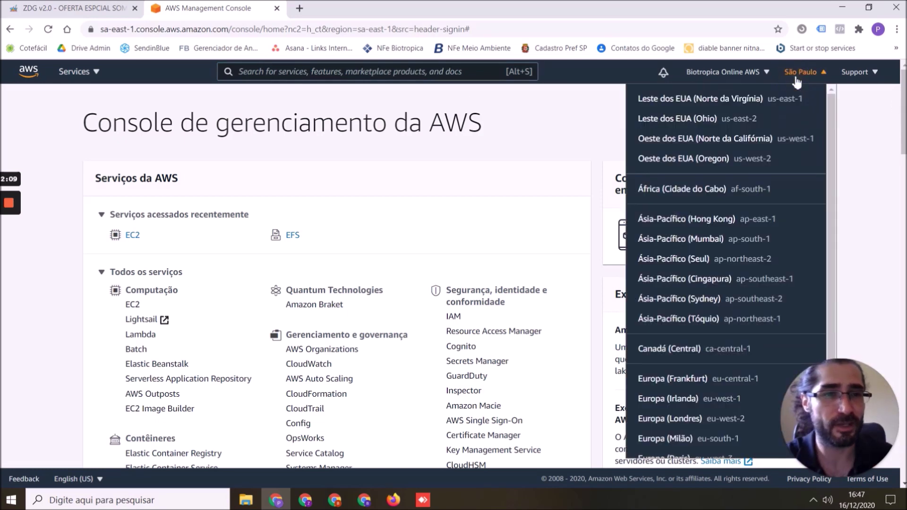
{"action": "left_click", "coordinate": [693, 99]}
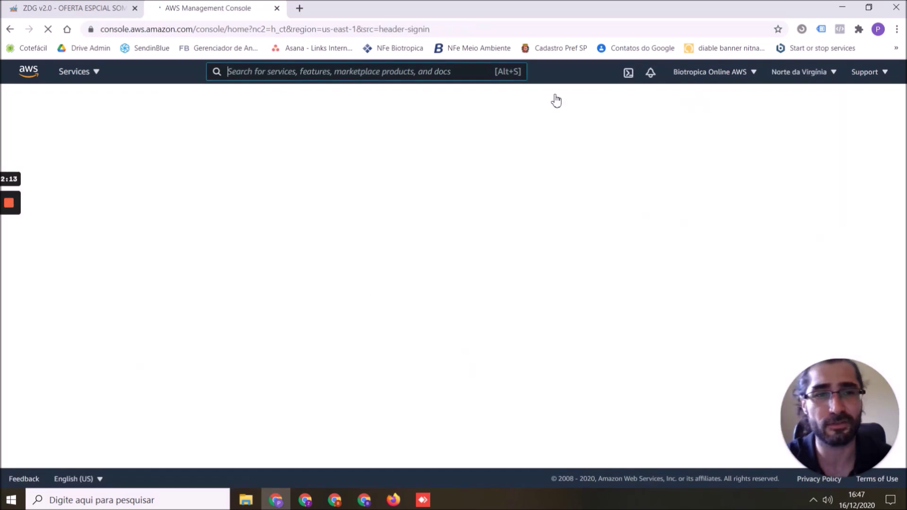
{"action": "left_click", "coordinate": [799, 78]}
{"action": "scroll", "coordinate": [701, 141], "scroll_direction": "down", "scroll_amount": 2}
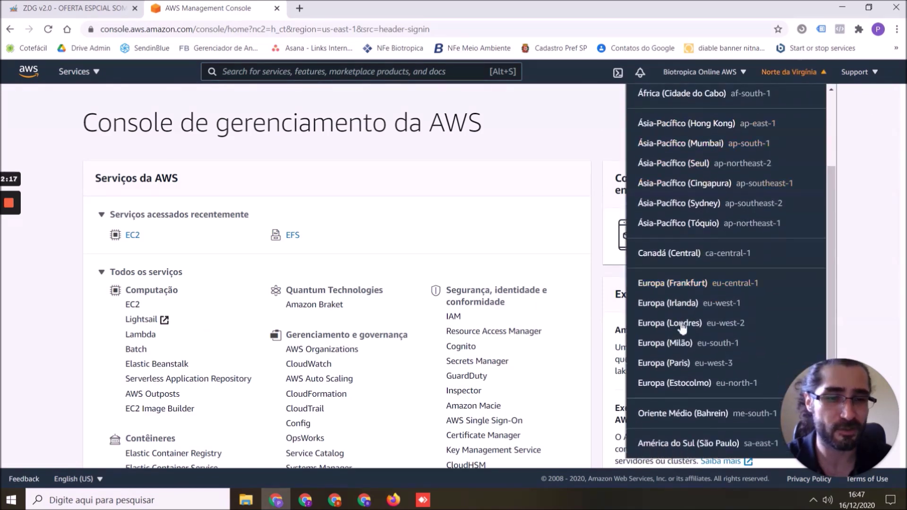
{"action": "left_click", "coordinate": [689, 444]}
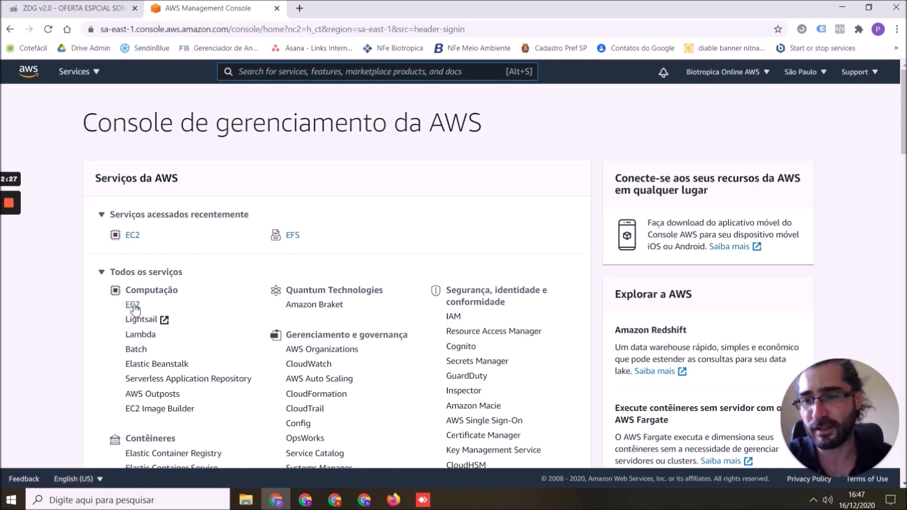
Step: Open the EC2 service from the compute services and list all instances regardless of state
{"action": "left_click", "coordinate": [101, 215]}
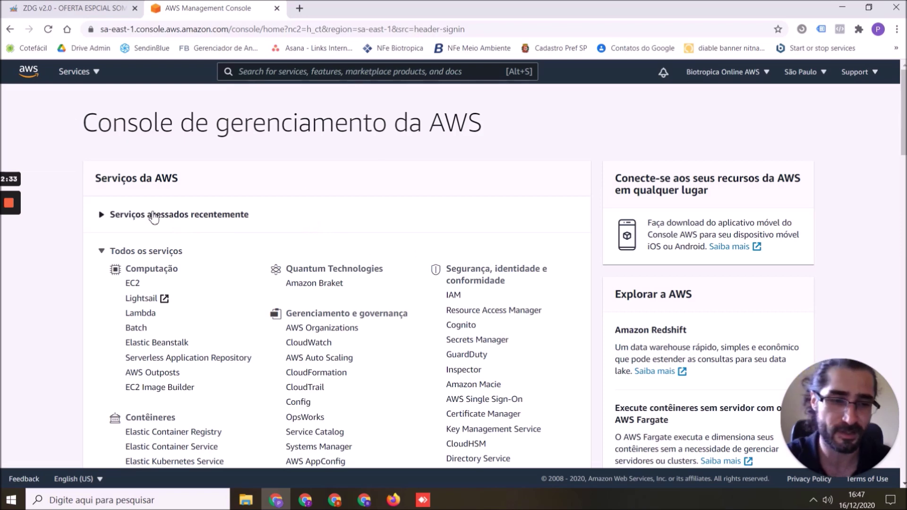
{"action": "left_click", "coordinate": [133, 284]}
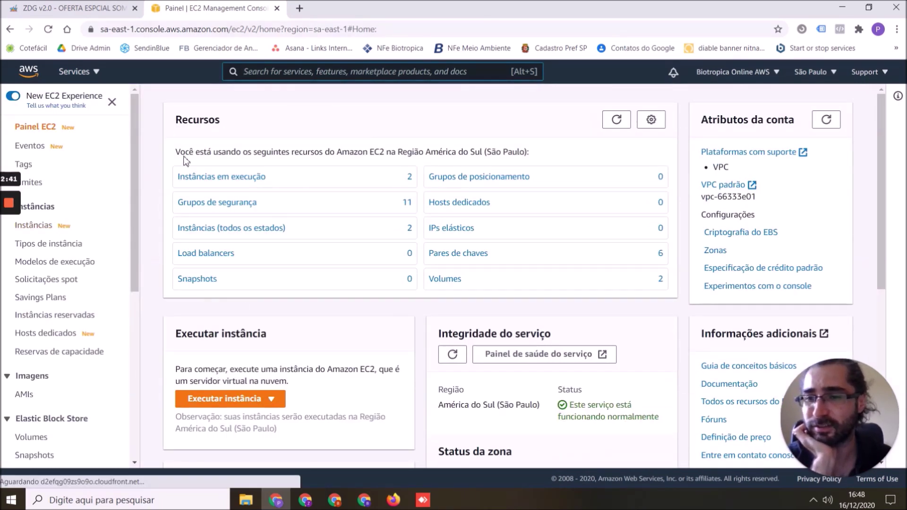
{"action": "left_click", "coordinate": [223, 178]}
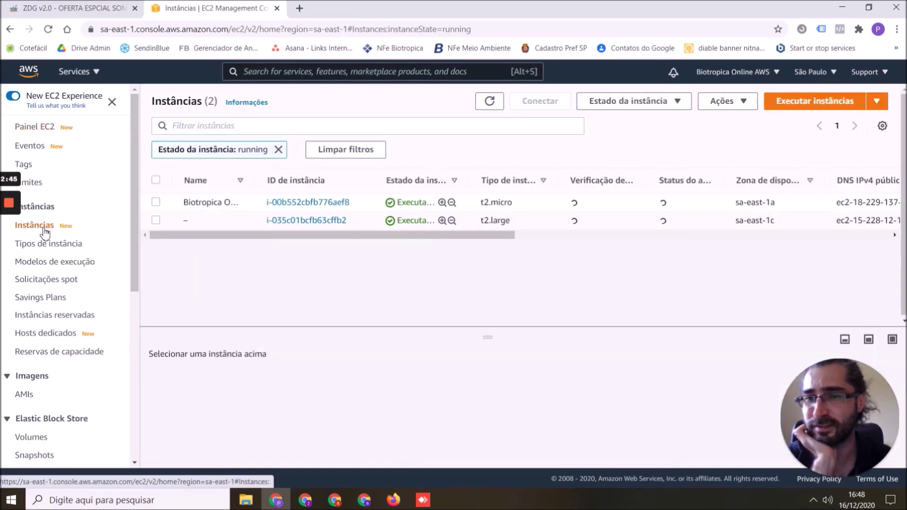
{"action": "left_click", "coordinate": [45, 231]}
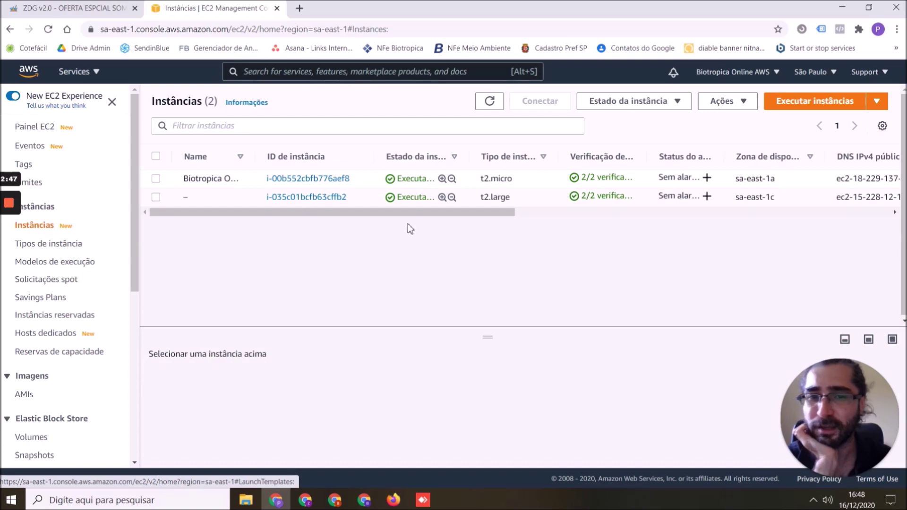
Step: Stop the unnamed t2.large instance and confirm the interruption
{"action": "left_click", "coordinate": [249, 182]}
{"action": "left_click", "coordinate": [223, 195]}
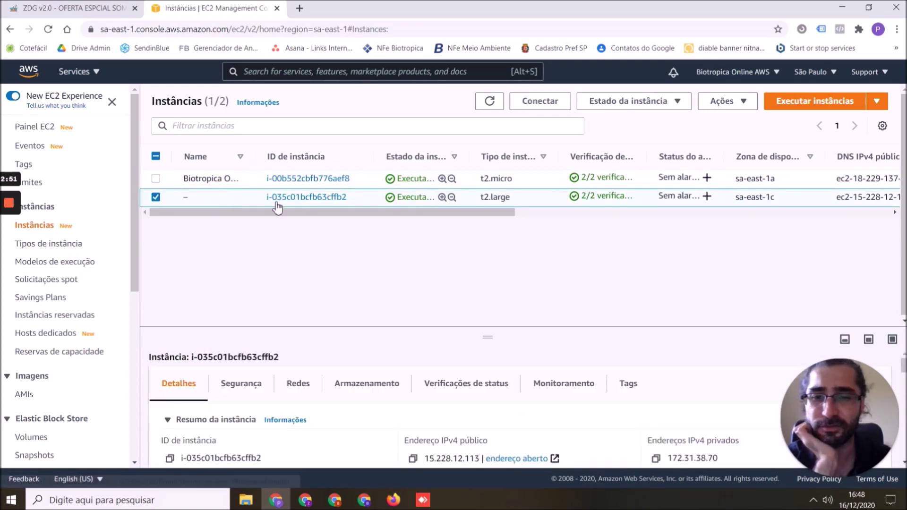
{"action": "right_click", "coordinate": [245, 200]}
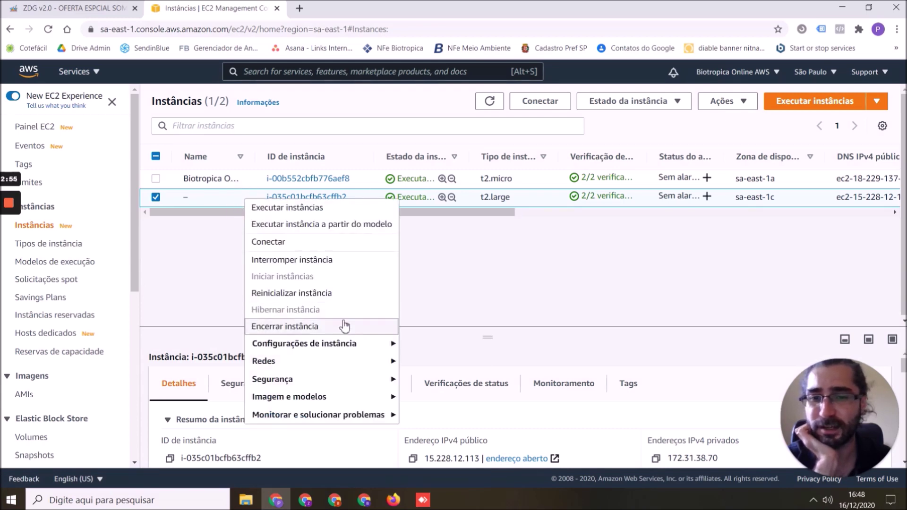
{"action": "left_click", "coordinate": [336, 259]}
{"action": "left_click", "coordinate": [652, 338]}
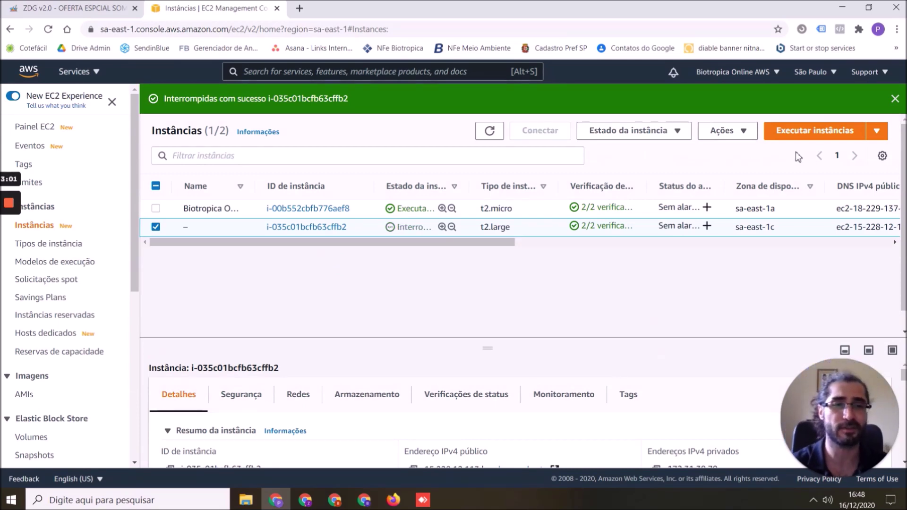
Step: Start launching a new instance, search the AMIs for "windows" and select Microsoft Windows Server 2019 Base
{"action": "left_click", "coordinate": [779, 140]}
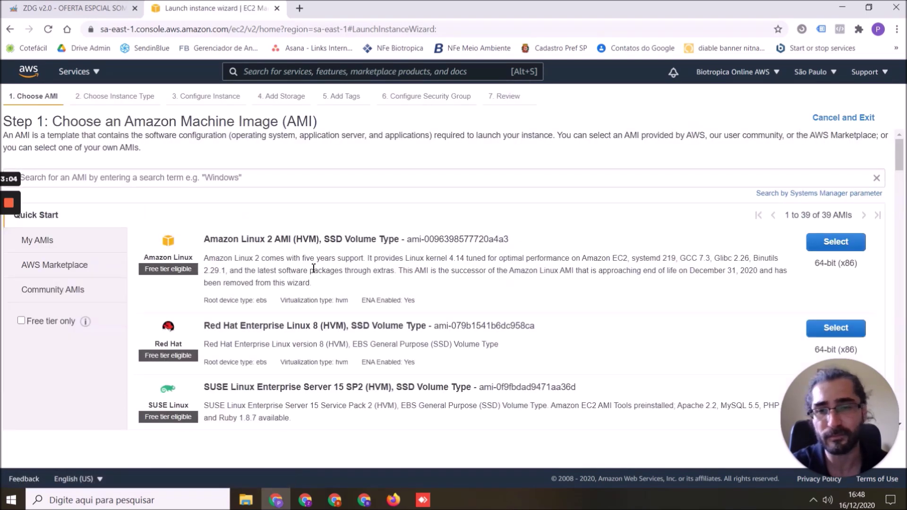
{"action": "left_click", "coordinate": [240, 179]}
{"action": "type", "text": "windows"}
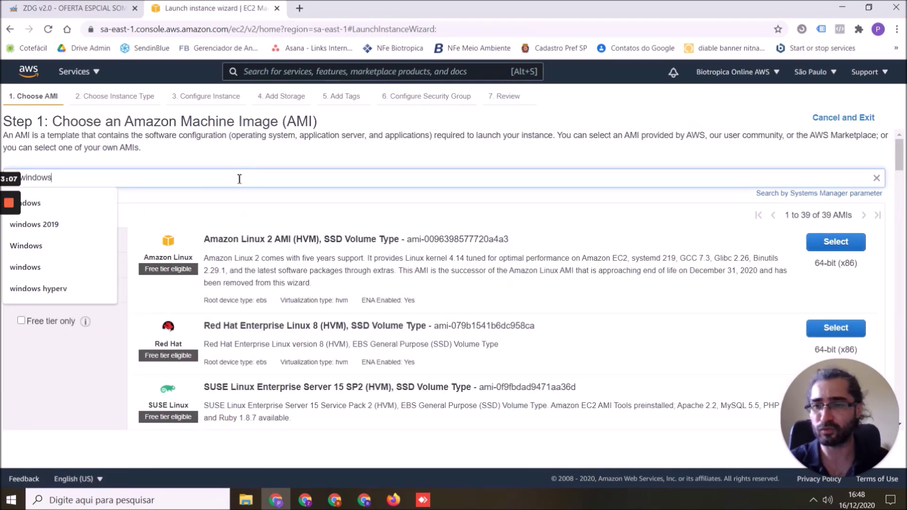
{"action": "key", "text": "Return"}
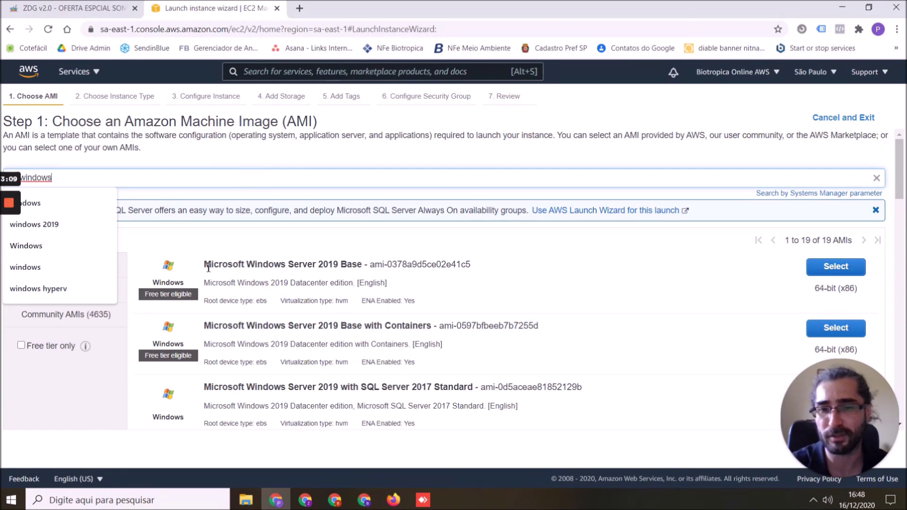
{"action": "left_click_drag", "start_coordinate": [231, 264], "coordinate": [404, 264]}
{"action": "left_click", "coordinate": [526, 255]}
{"action": "left_click", "coordinate": [848, 268]}
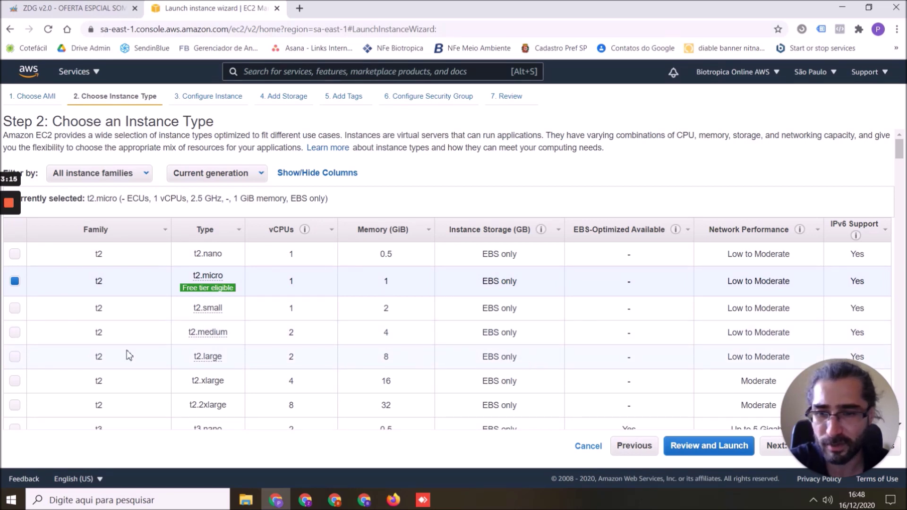
Step: Choose the t2.large instance type and continue to the instance details
{"action": "left_click", "coordinate": [14, 359]}
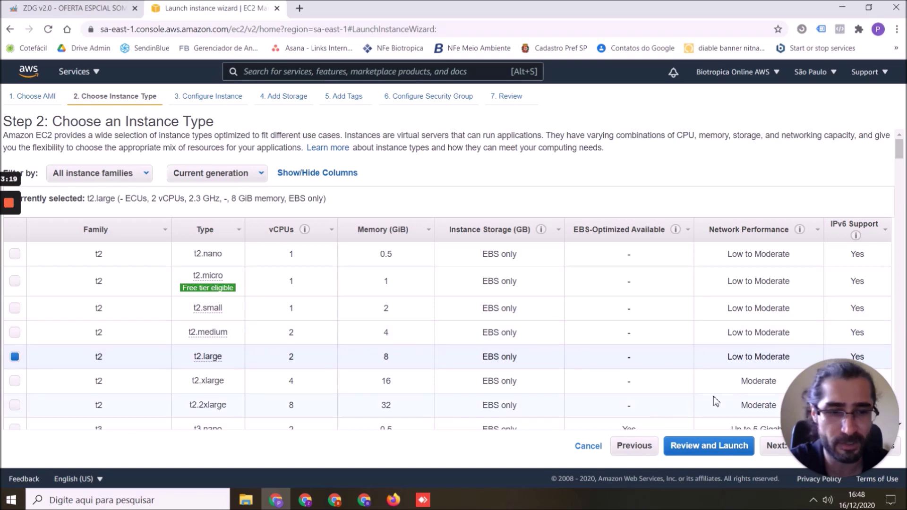
{"action": "left_click_drag", "start_coordinate": [841, 406], "coordinate": [840, 362]}
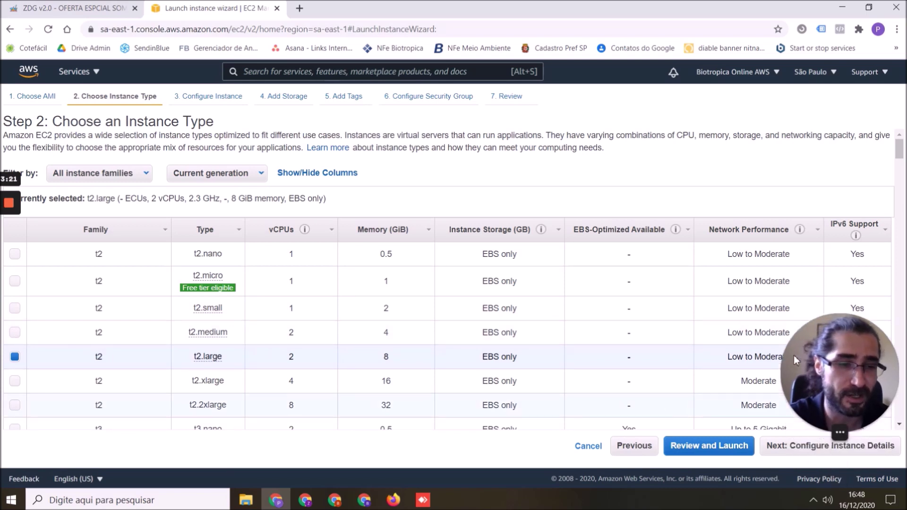
{"action": "mouse_move", "coordinate": [185, 336]}
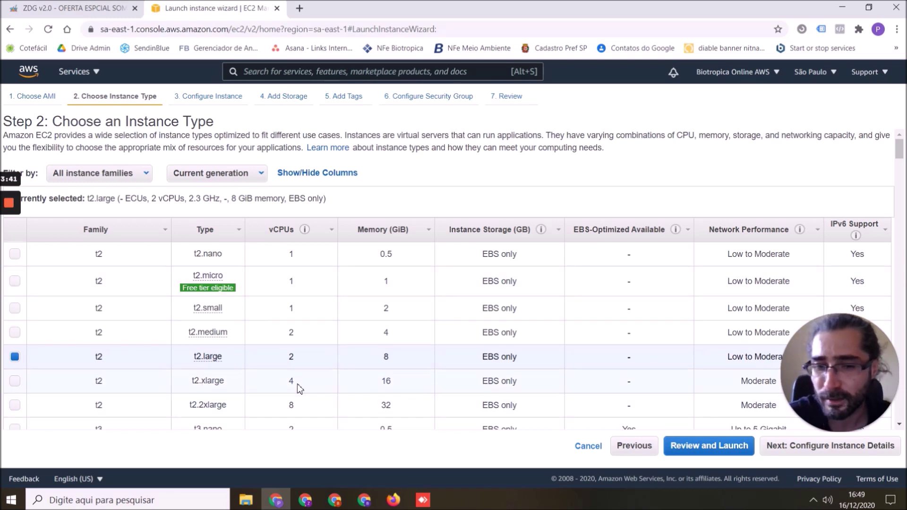
{"action": "left_click", "coordinate": [812, 451]}
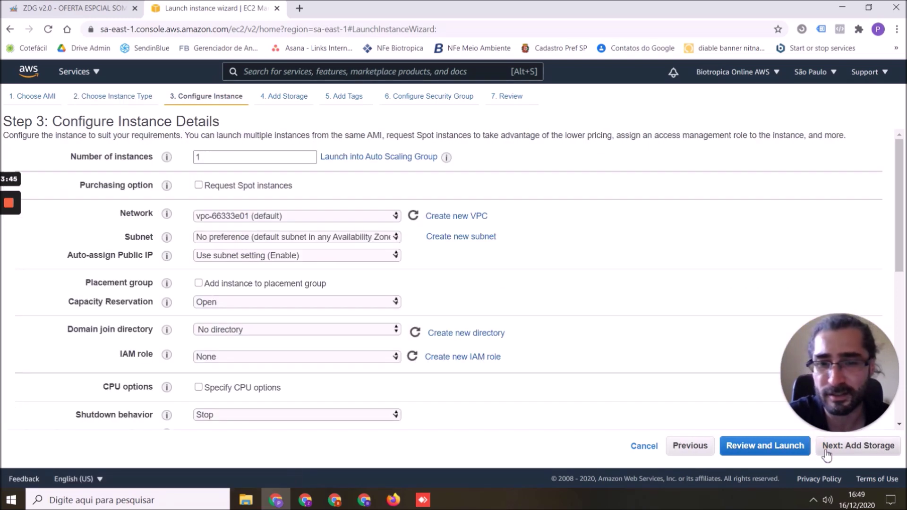
Step: Keep the default instance details and storage, add no tags, and continue to the security group configuration
{"action": "left_click", "coordinate": [876, 456]}
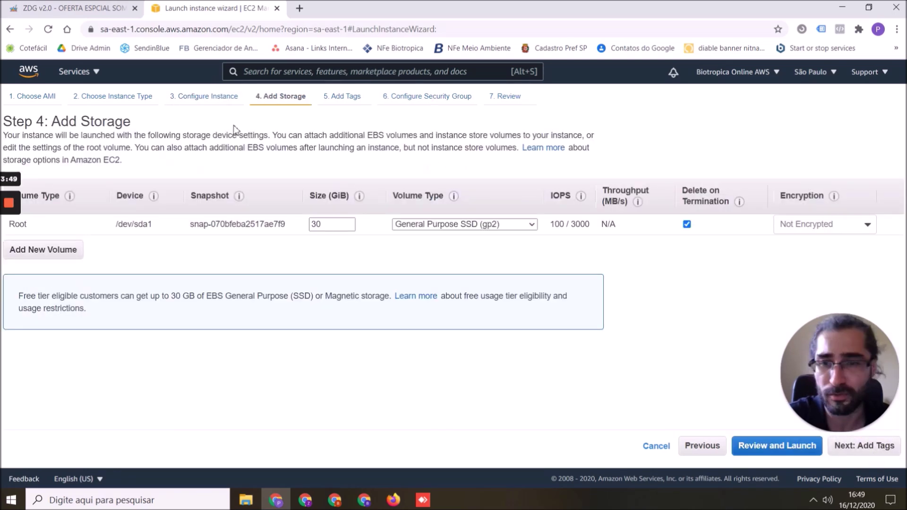
{"action": "double_click", "coordinate": [327, 224]}
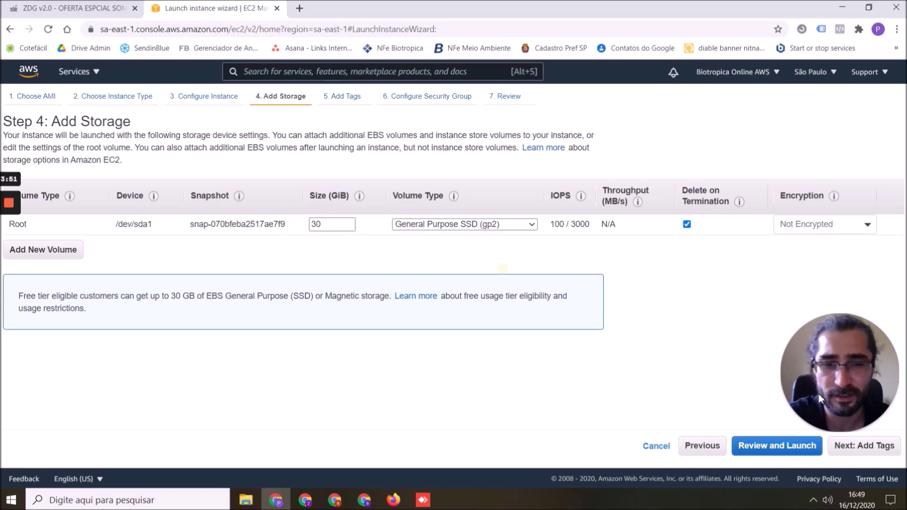
{"action": "left_click", "coordinate": [875, 454]}
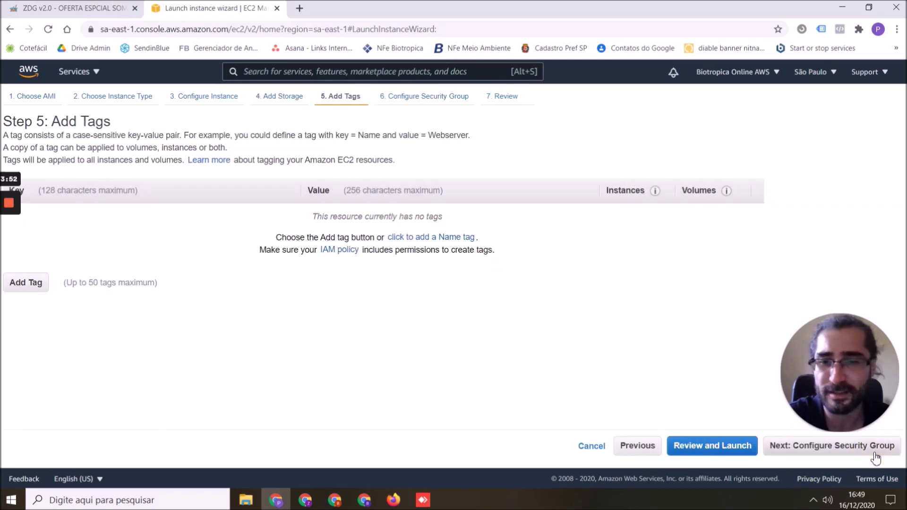
{"action": "left_click", "coordinate": [846, 454]}
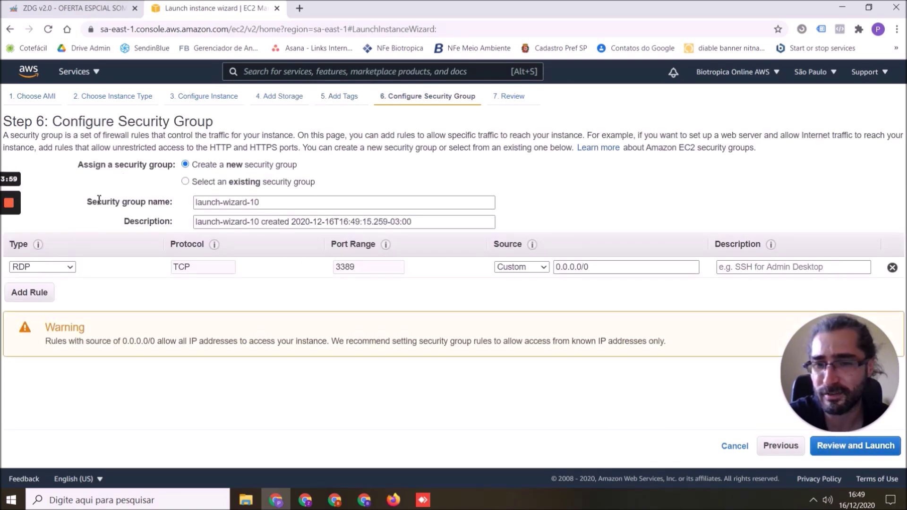
Step: Accept the new security group with its default RDP rule and source, and proceed to the launch review
{"action": "mouse_move", "coordinate": [13, 263]}
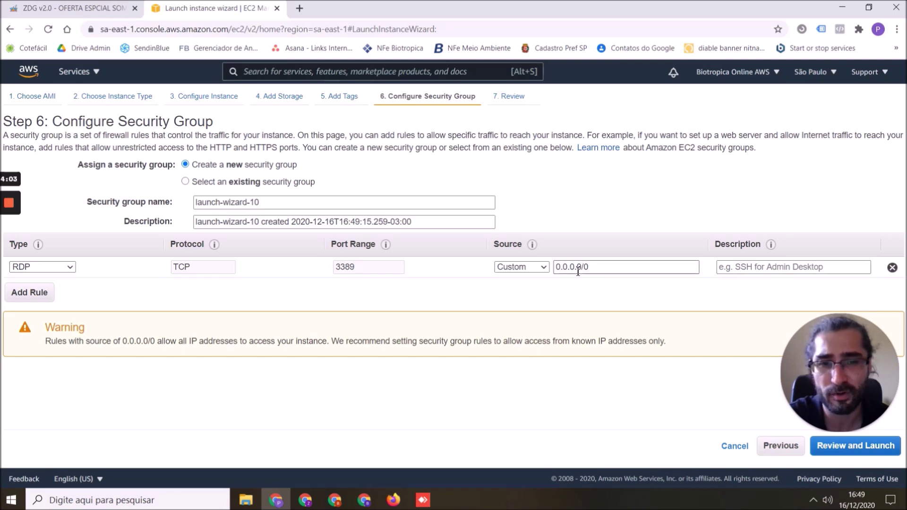
{"action": "triple_click", "coordinate": [634, 266]}
{"action": "left_click", "coordinate": [633, 288]}
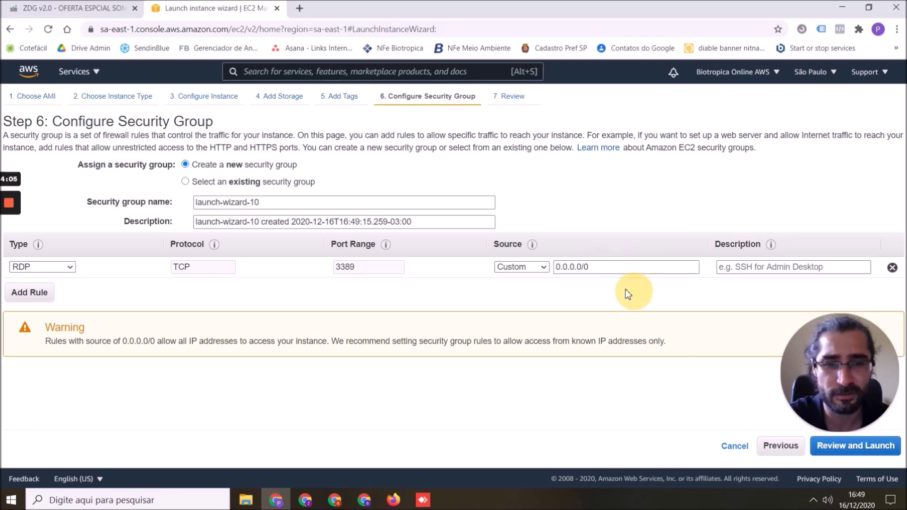
{"action": "left_click", "coordinate": [869, 455]}
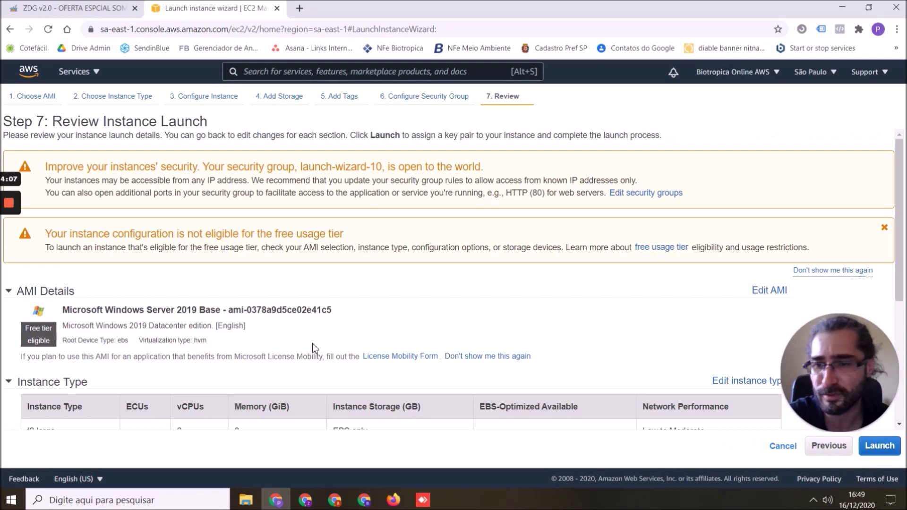
Step: Launch the reviewed instance configuration, create a new key pair named ZDGSmartGaga and download its private key file
{"action": "left_click", "coordinate": [898, 447]}
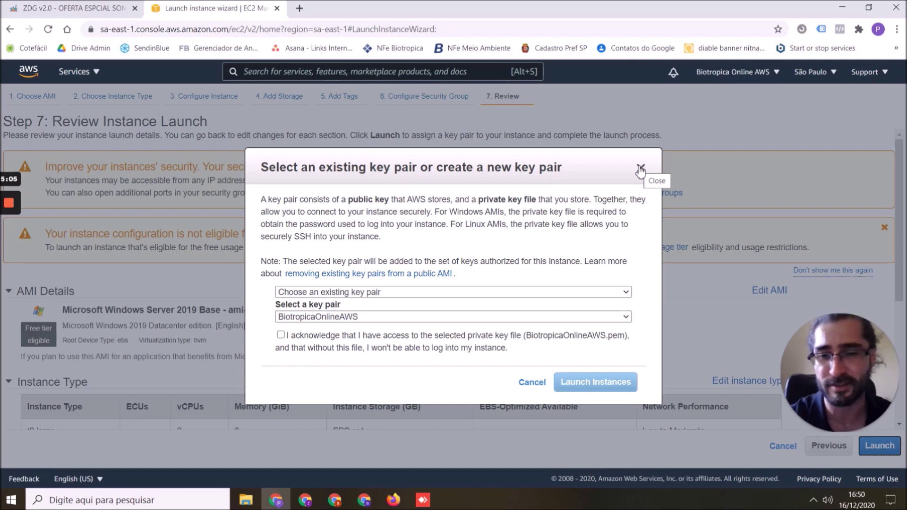
{"action": "left_click", "coordinate": [292, 293]}
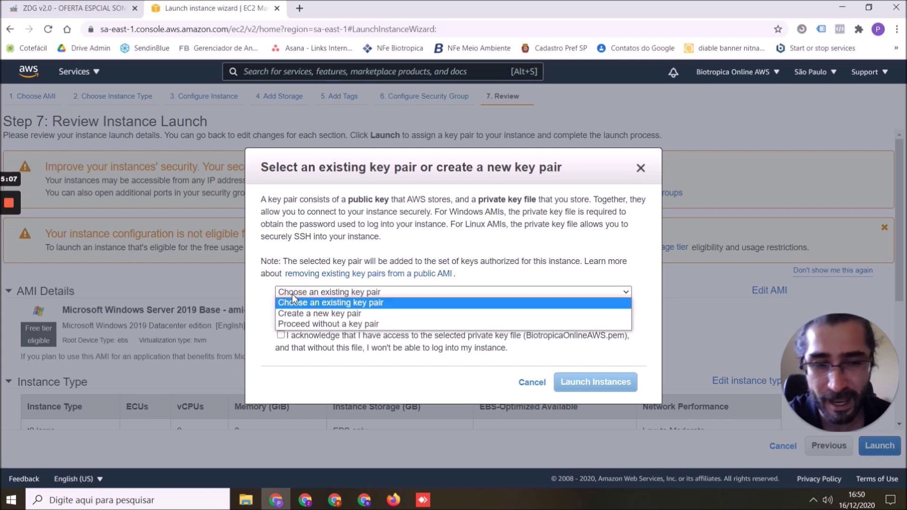
{"action": "left_click", "coordinate": [326, 315]}
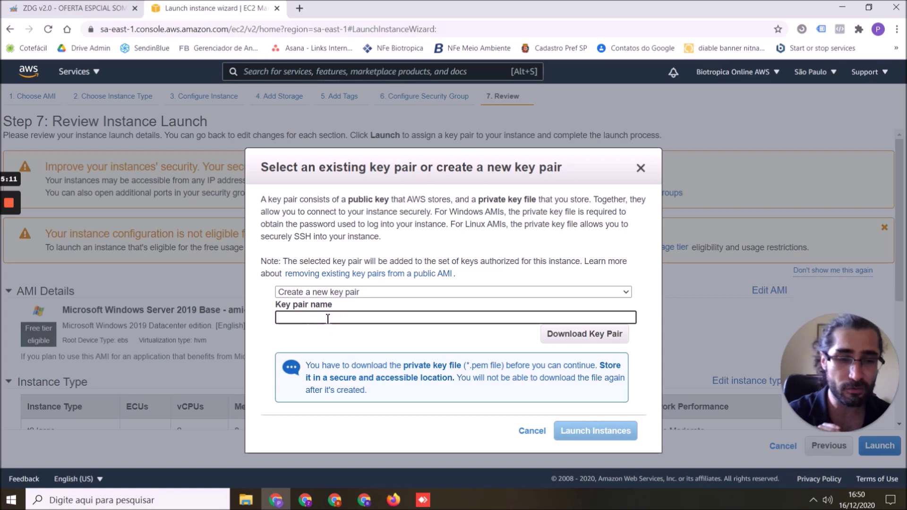
{"action": "type", "text": "ZDG"}
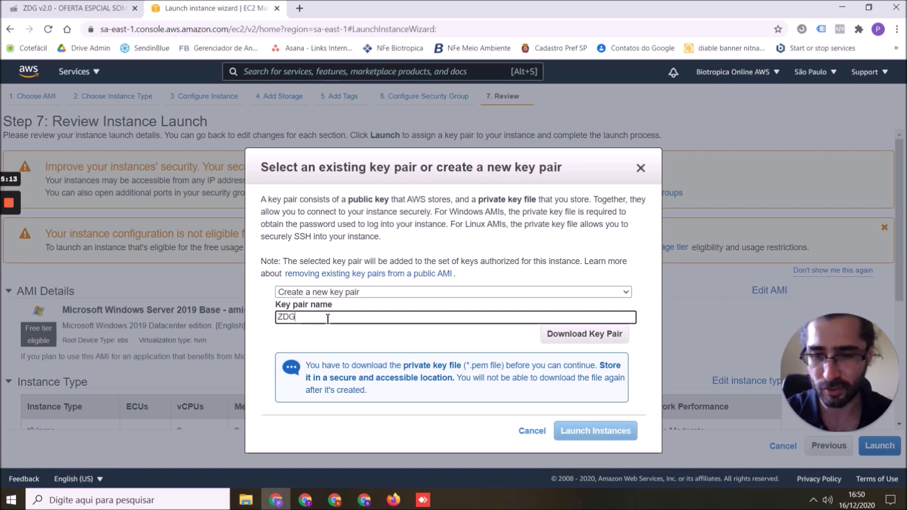
{"action": "type", "text": "SmartGaga"}
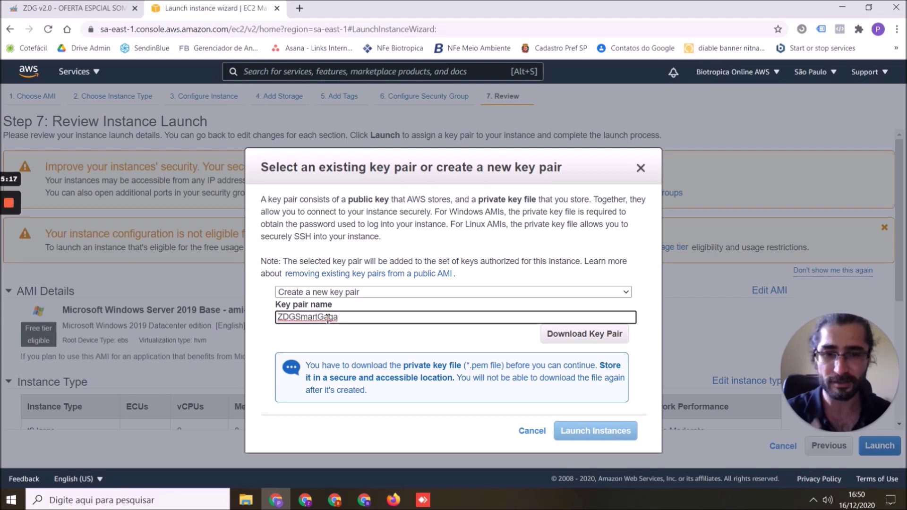
{"action": "left_click", "coordinate": [580, 335]}
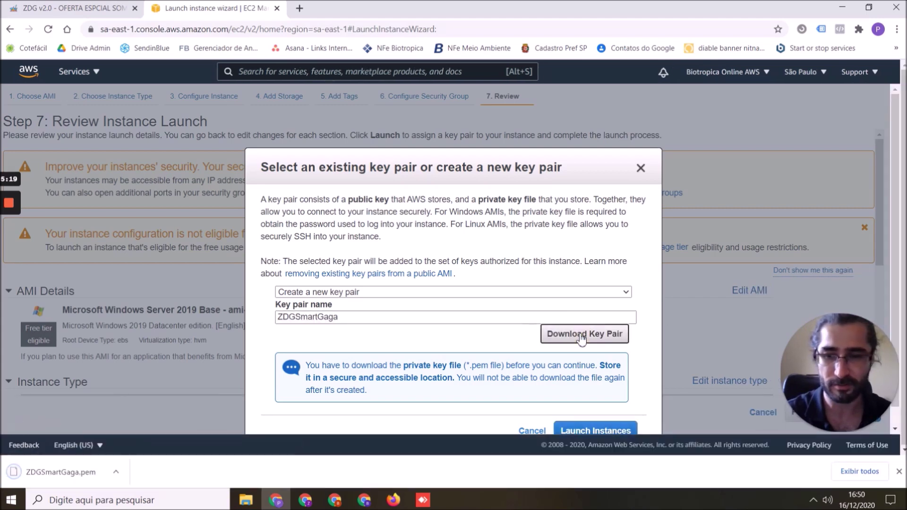
Step: Launch the instance with the ZDGSmartGaga key pair and open the full list of EC2 instances
{"action": "scroll", "coordinate": [581, 392], "scroll_direction": "down", "scroll_amount": 1}
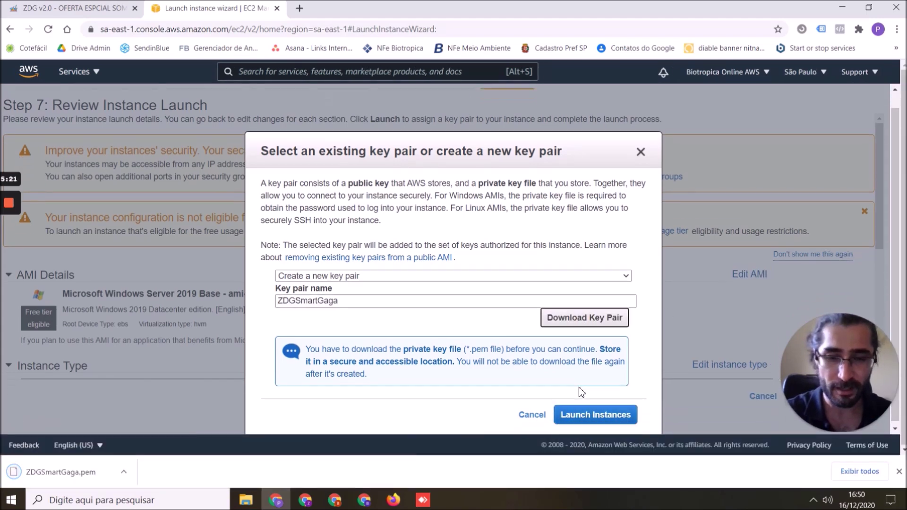
{"action": "left_click", "coordinate": [614, 419]}
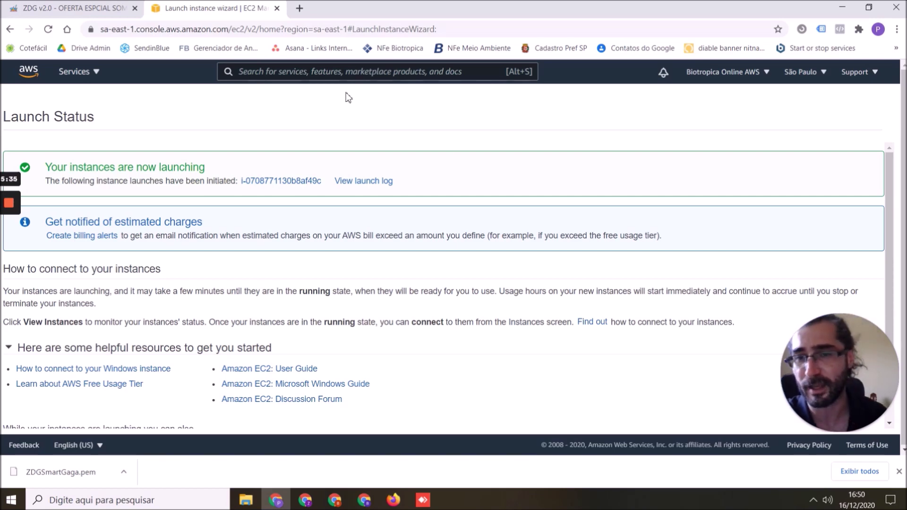
{"action": "left_click", "coordinate": [268, 182]}
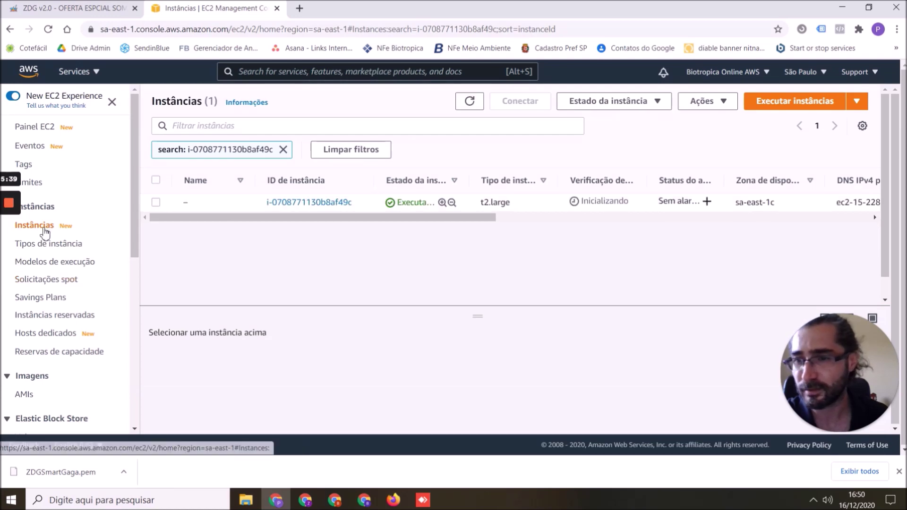
{"action": "left_click", "coordinate": [46, 231]}
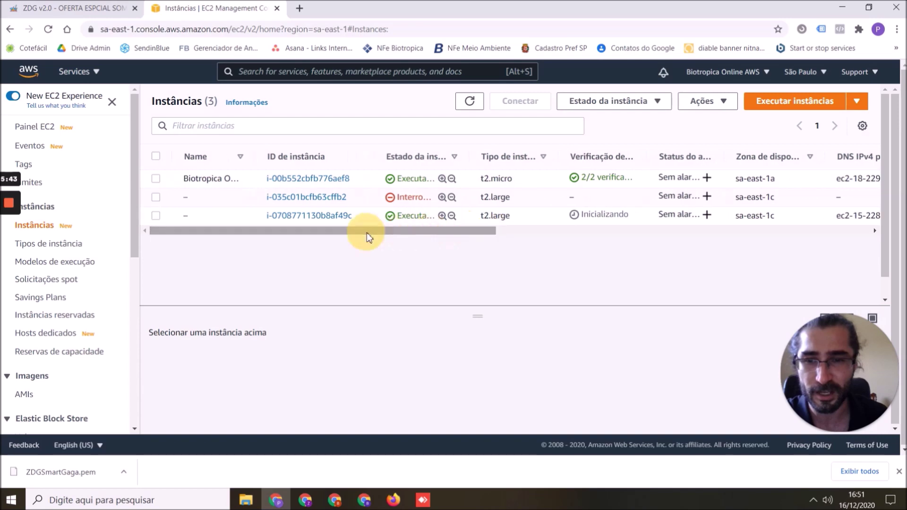
Step: Name the newly launched t2.large instance "ZDG SmartGaga" and widen the Name column to fit the full name
{"action": "left_click_drag", "start_coordinate": [589, 215], "coordinate": [630, 217]}
{"action": "left_click", "coordinate": [630, 218]}
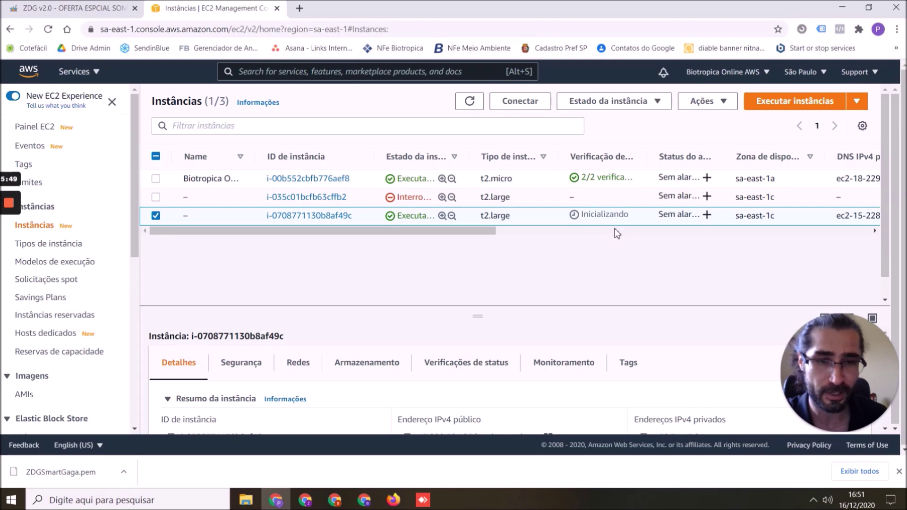
{"action": "left_click", "coordinate": [195, 216]}
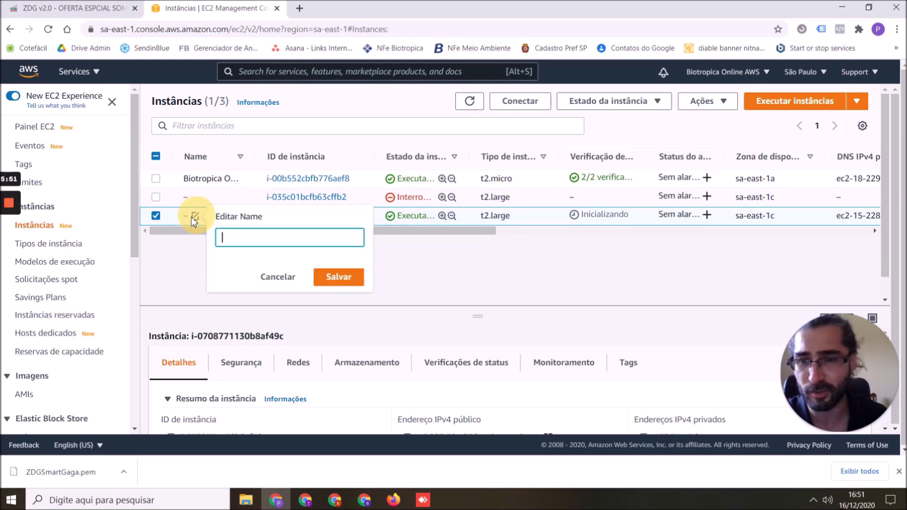
{"action": "type", "text": "ZDG"}
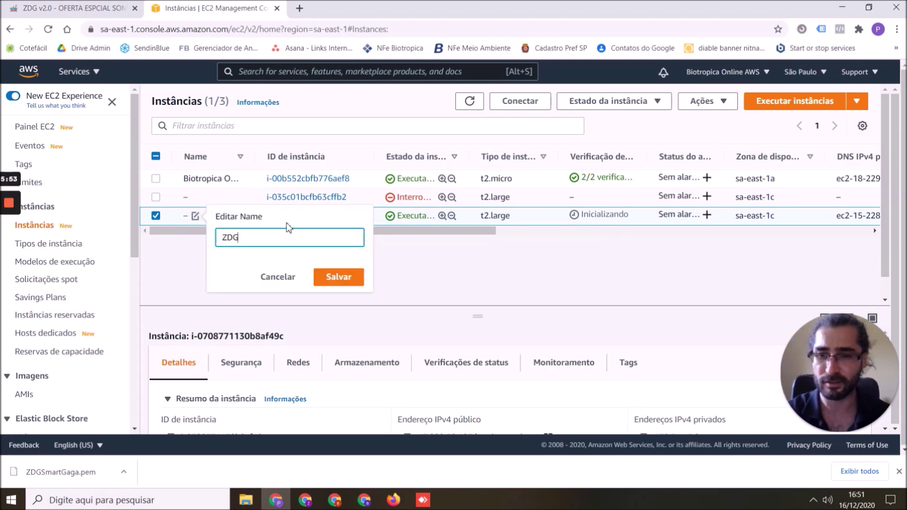
{"action": "type", "text": " SmartGaga"}
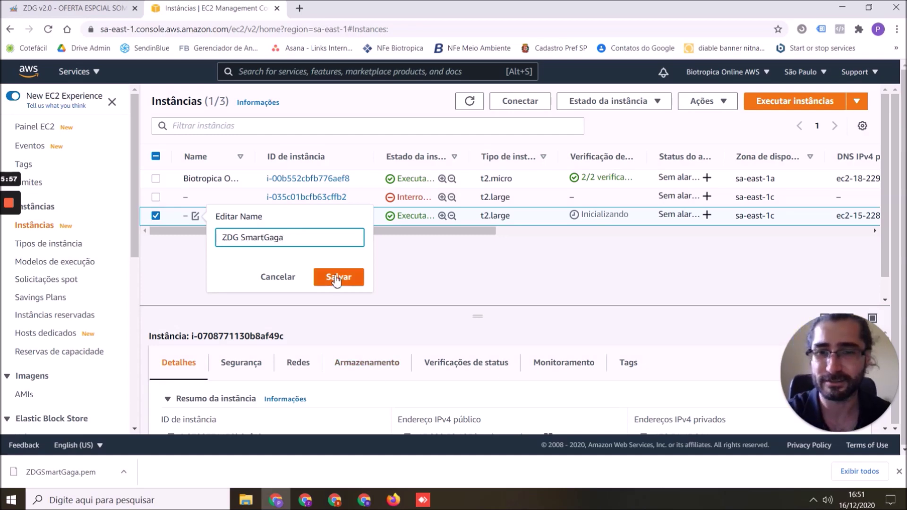
{"action": "left_click", "coordinate": [337, 275]}
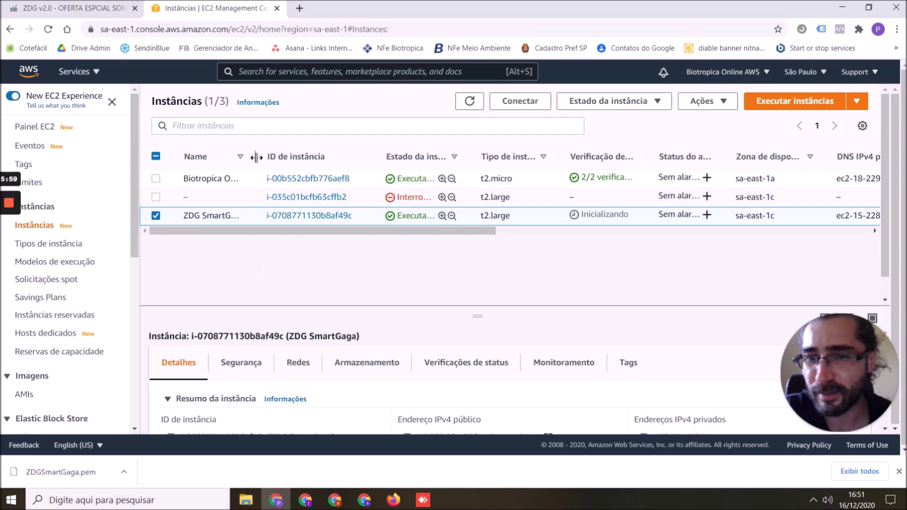
{"action": "left_click_drag", "start_coordinate": [255, 156], "coordinate": [302, 157]}
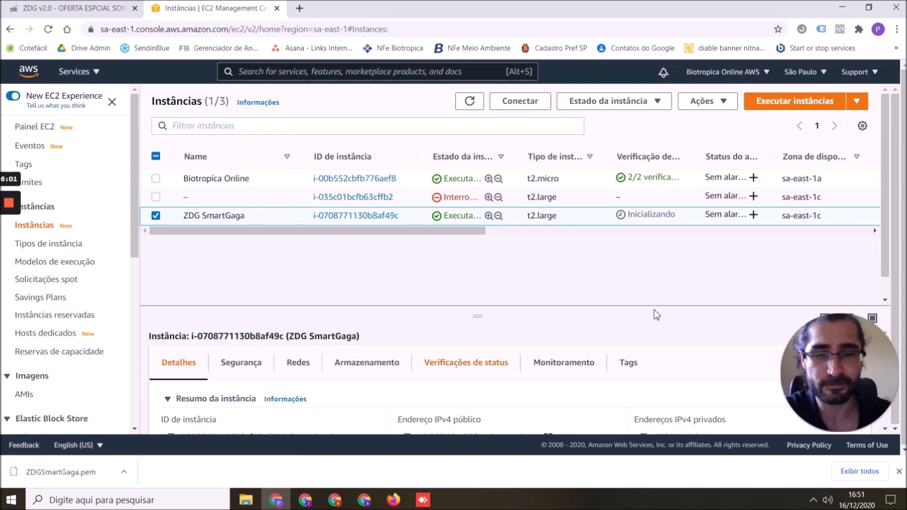
Step: Examine the ZDG SmartGaga instance's list columns, its enlarged details summary and its security information
{"action": "left_click_drag", "start_coordinate": [463, 231], "coordinate": [875, 231]}
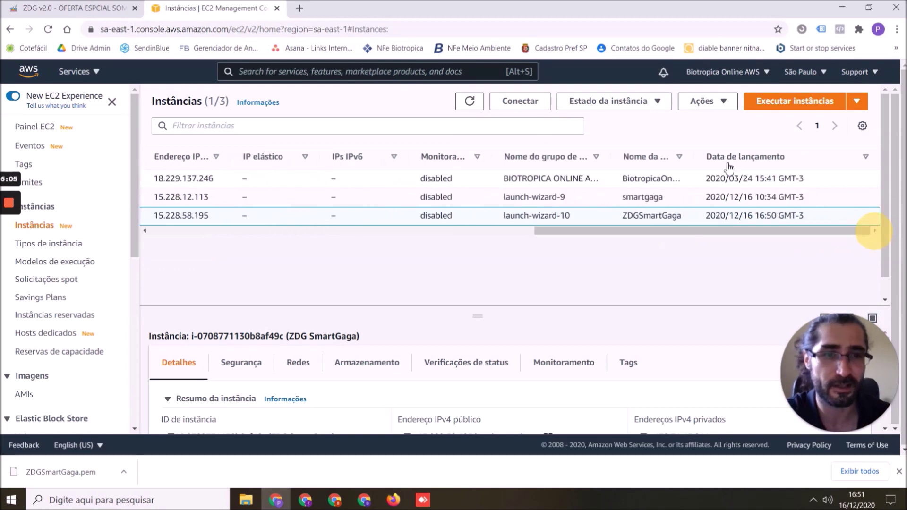
{"action": "left_click_drag", "start_coordinate": [669, 234], "coordinate": [180, 229]}
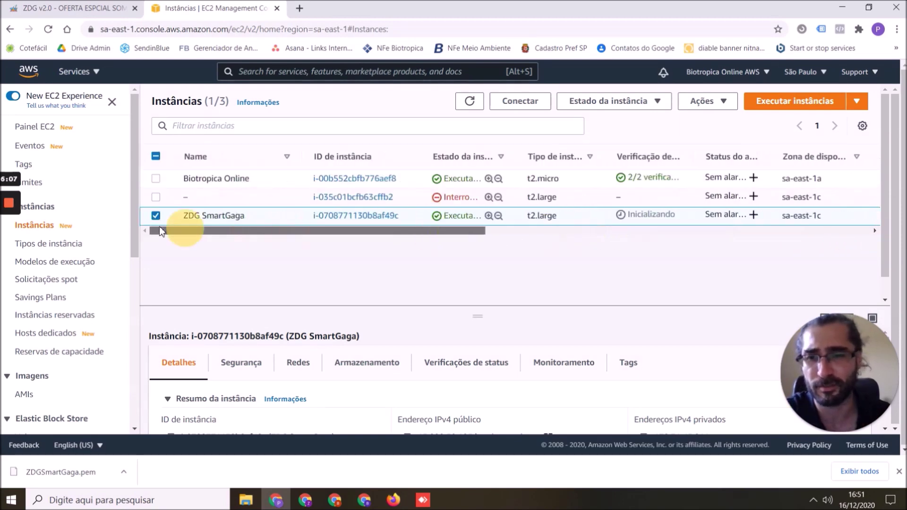
{"action": "left_click_drag", "start_coordinate": [488, 316], "coordinate": [505, 249]}
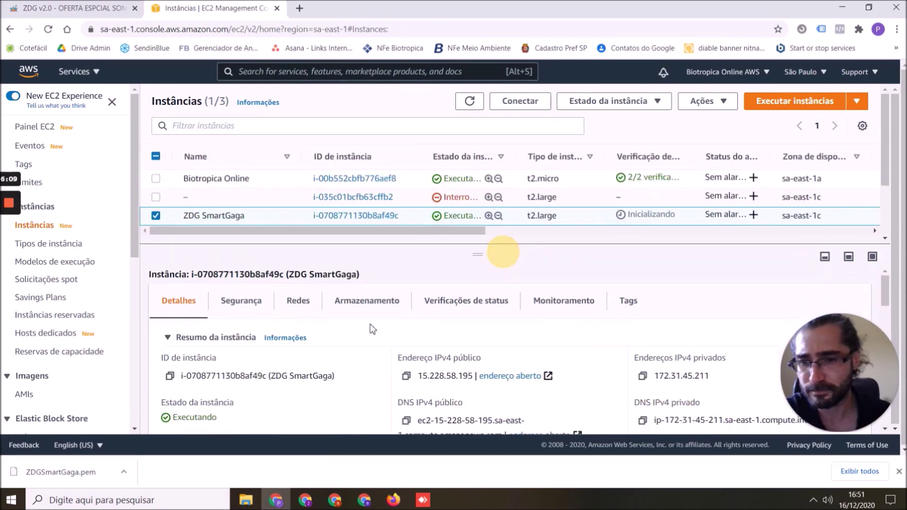
{"action": "scroll", "coordinate": [375, 324], "scroll_direction": "down", "scroll_amount": 5}
{"action": "scroll", "coordinate": [428, 308], "scroll_direction": "down", "scroll_amount": 2}
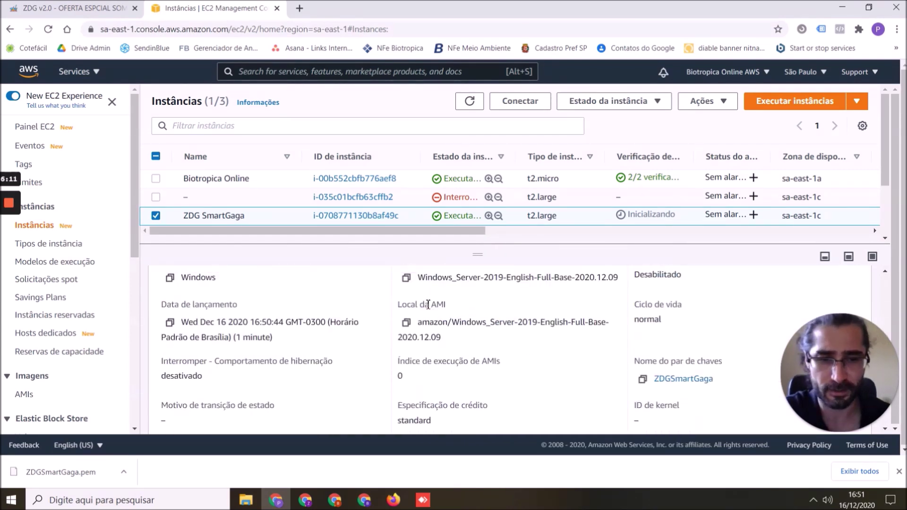
{"action": "scroll", "coordinate": [426, 322], "scroll_direction": "up", "scroll_amount": 8}
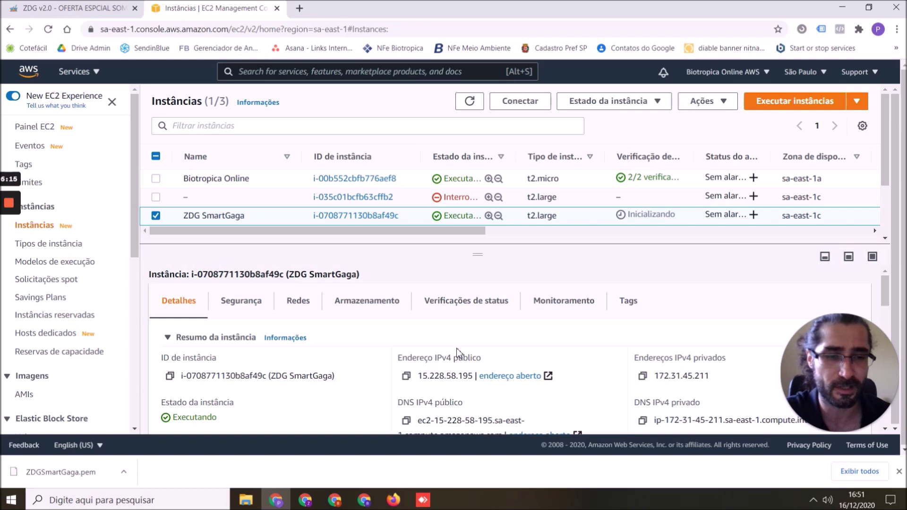
{"action": "left_click", "coordinate": [239, 303]}
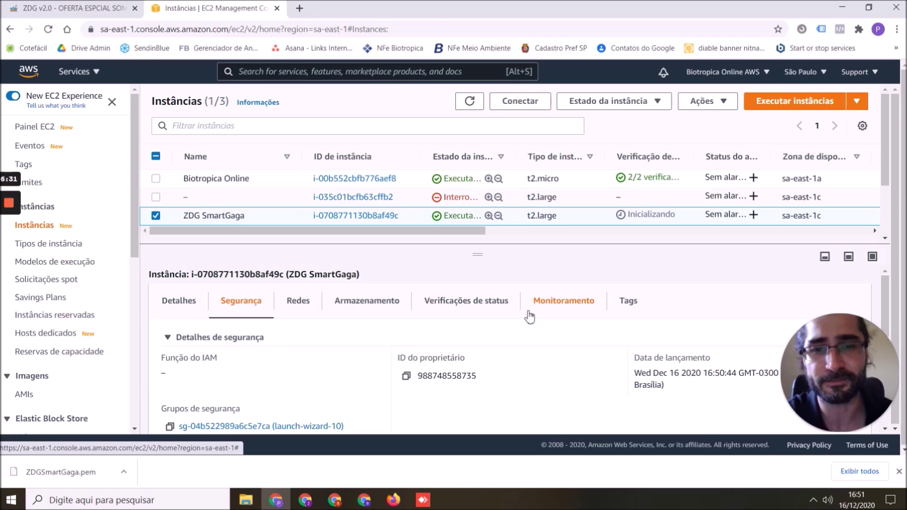
Step: Refresh the instance list, review the ZDG SmartGaga instance's full summary page and return to the list
{"action": "left_click", "coordinate": [469, 104]}
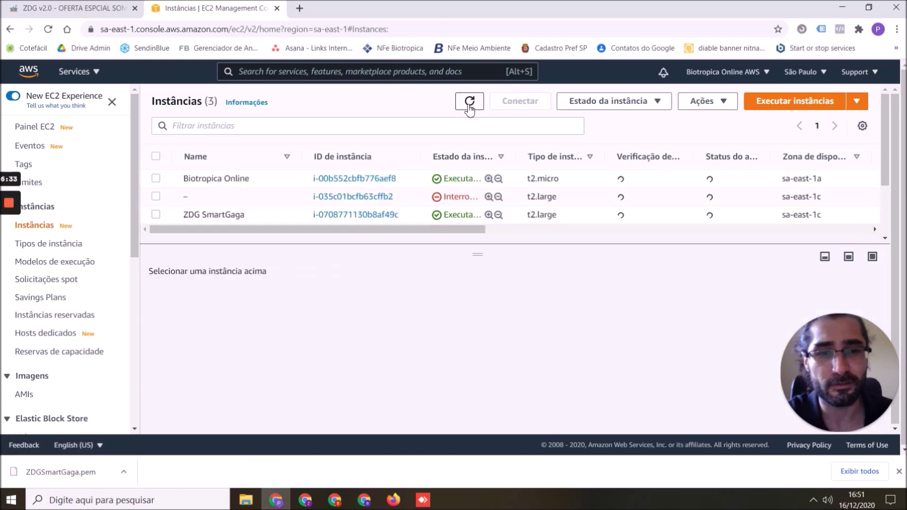
{"action": "left_click", "coordinate": [651, 218]}
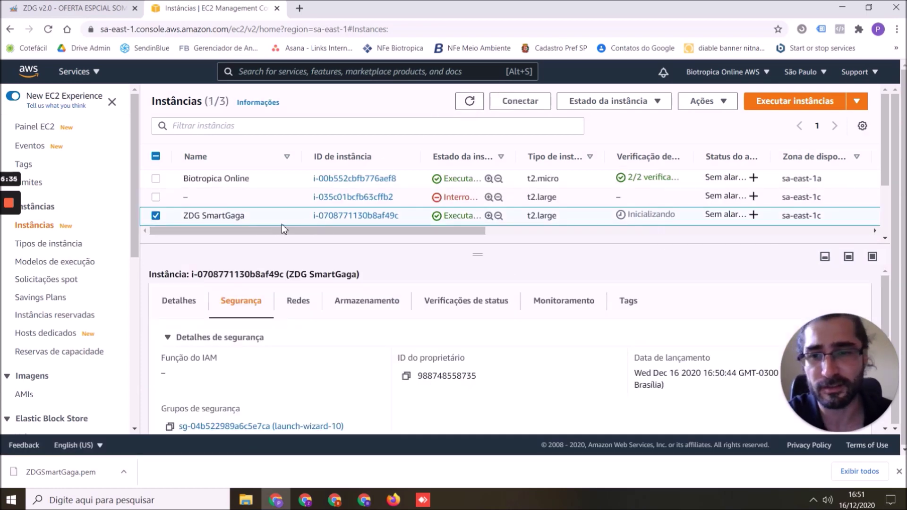
{"action": "left_click", "coordinate": [350, 216]}
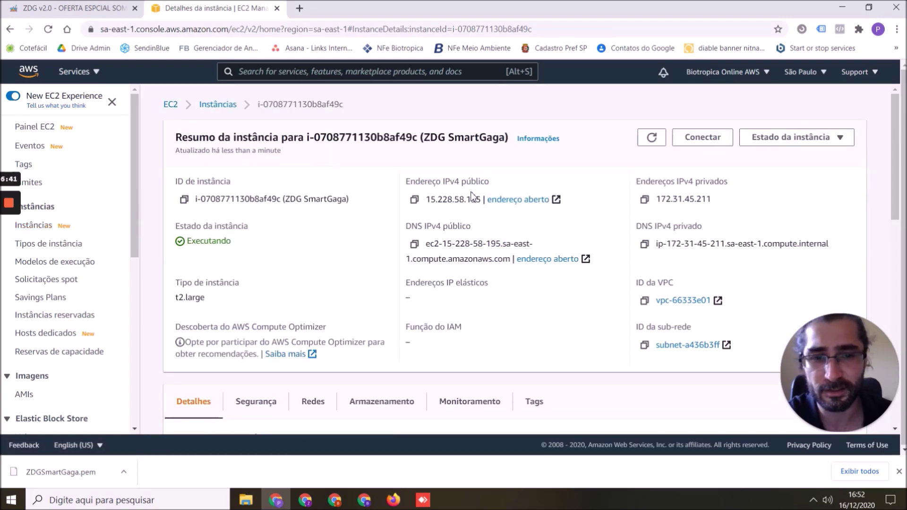
{"action": "scroll", "coordinate": [341, 241], "scroll_direction": "down", "scroll_amount": 2}
{"action": "scroll", "coordinate": [343, 242], "scroll_direction": "down", "scroll_amount": 3}
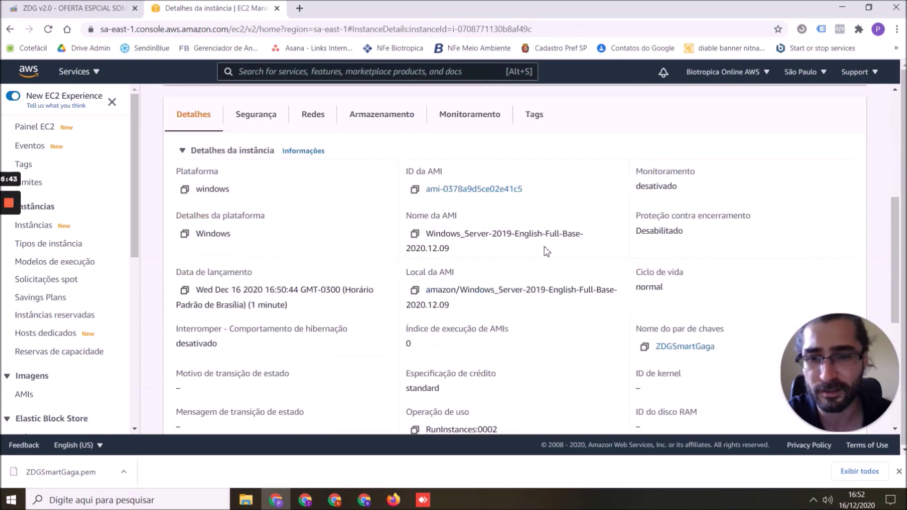
{"action": "scroll", "coordinate": [342, 242], "scroll_direction": "up", "scroll_amount": 5}
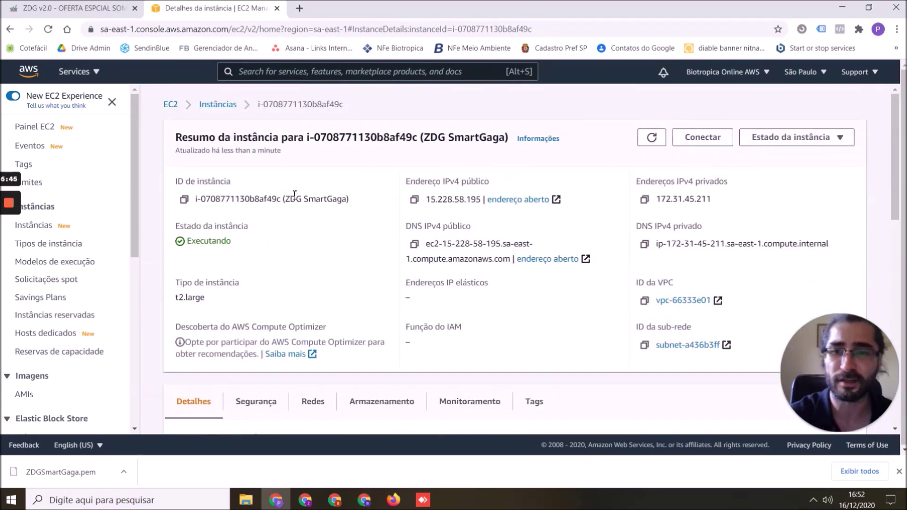
{"action": "left_click", "coordinate": [215, 104]}
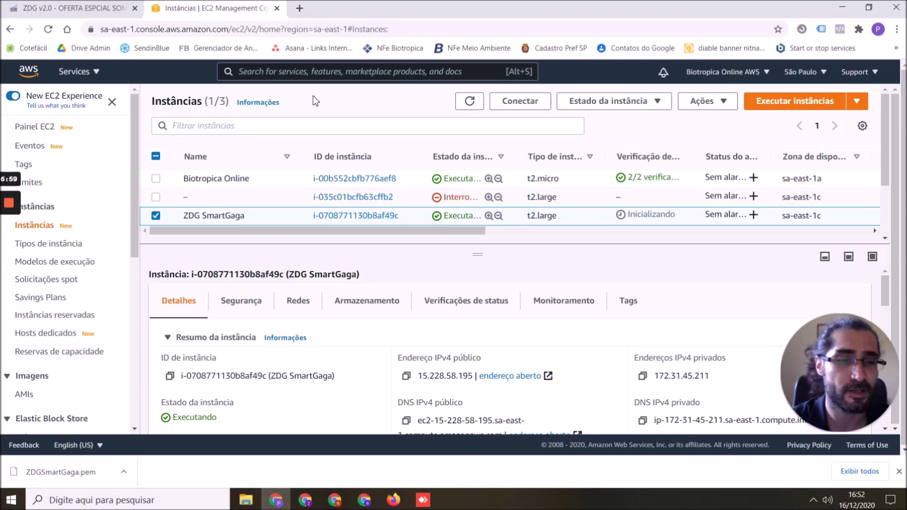
Step: Refresh the instance list to update the status checks and select the ZDG SmartGaga instance
{"action": "left_click", "coordinate": [478, 106]}
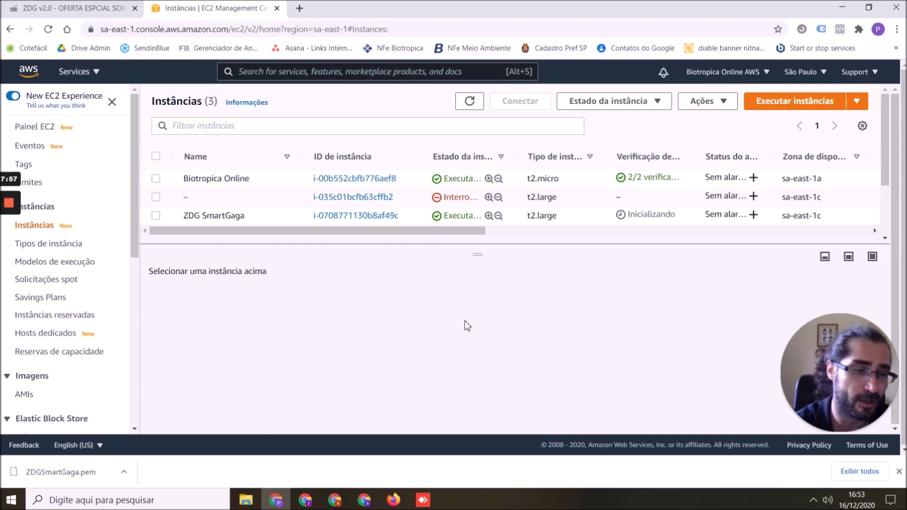
{"action": "left_click", "coordinate": [469, 107]}
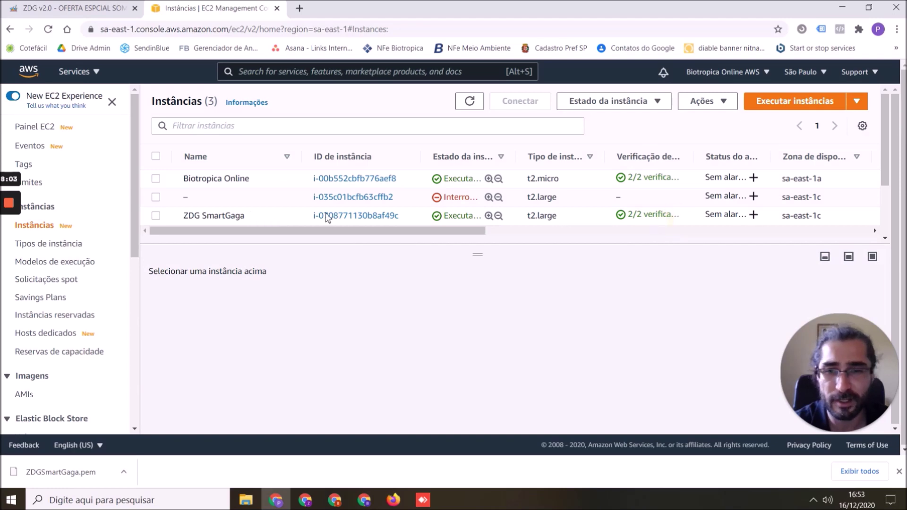
{"action": "left_click", "coordinate": [252, 218]}
{"action": "left_click", "coordinate": [252, 221]}
{"action": "left_click", "coordinate": [351, 279]}
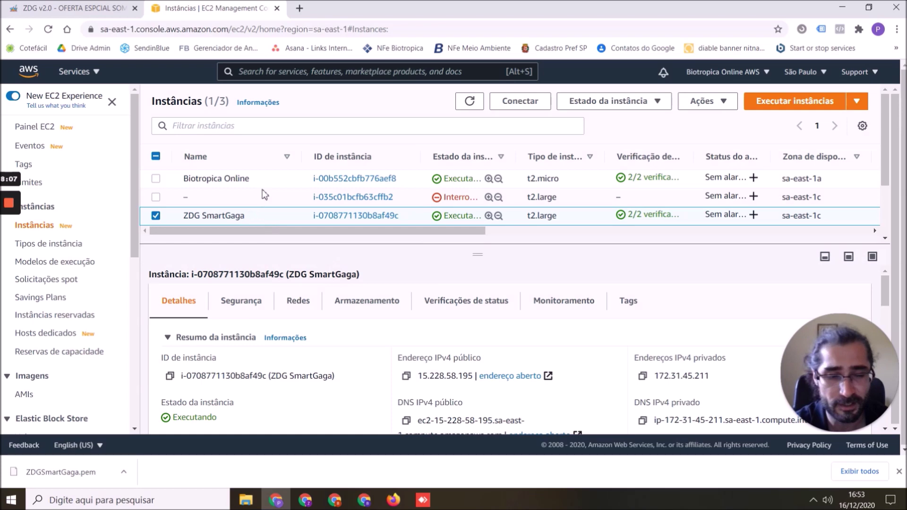
Step: Open the connection options for the ZDG SmartGaga instance
{"action": "right_click", "coordinate": [280, 219]}
{"action": "left_click", "coordinate": [239, 216]}
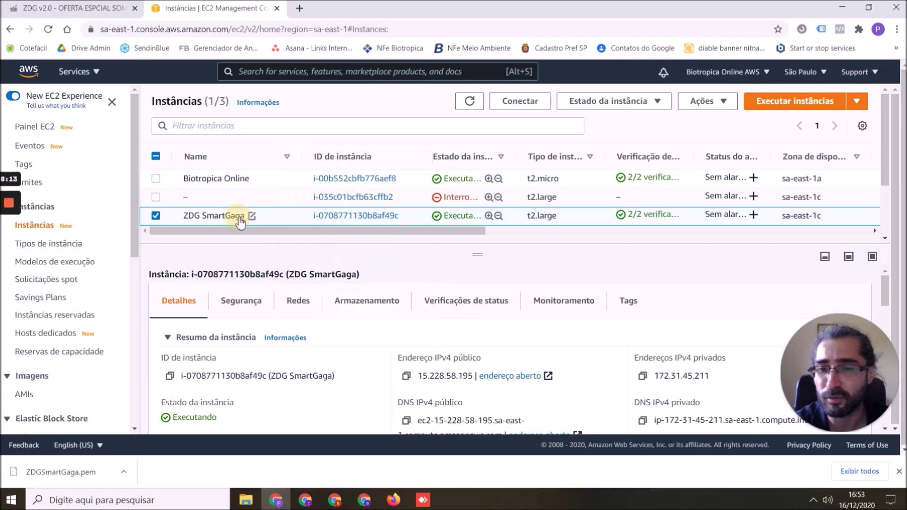
{"action": "right_click", "coordinate": [239, 216]}
{"action": "left_click", "coordinate": [269, 229]}
{"action": "right_click", "coordinate": [284, 218]}
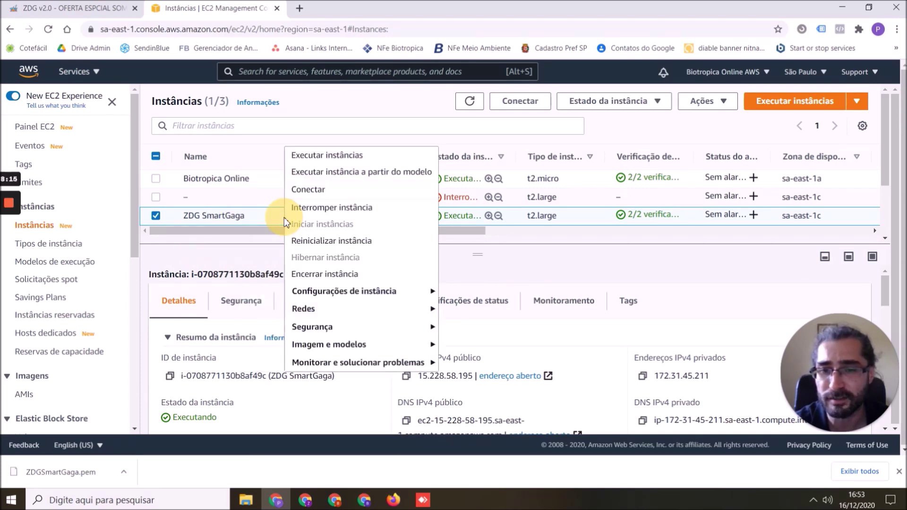
{"action": "left_click", "coordinate": [342, 190]}
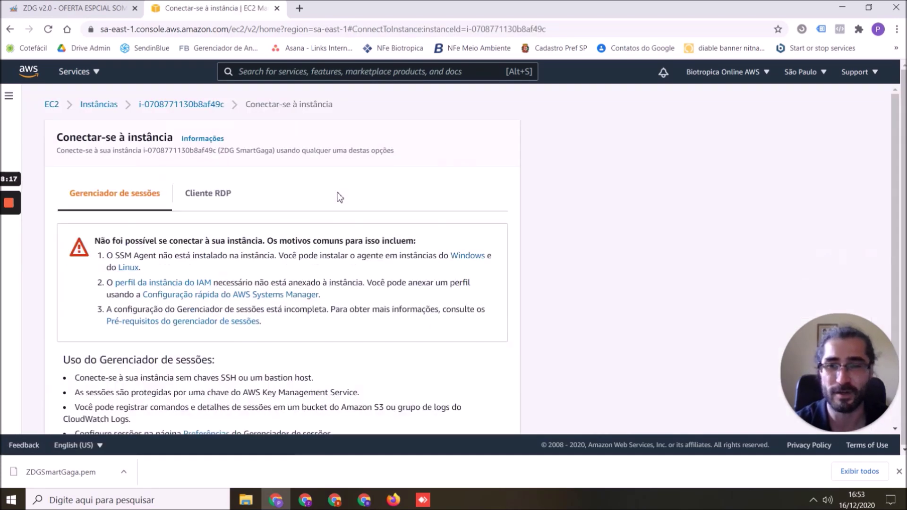
Step: Choose the RDP client connection method and download the instance's remote desktop file
{"action": "scroll", "coordinate": [370, 219], "scroll_direction": "down", "scroll_amount": 1}
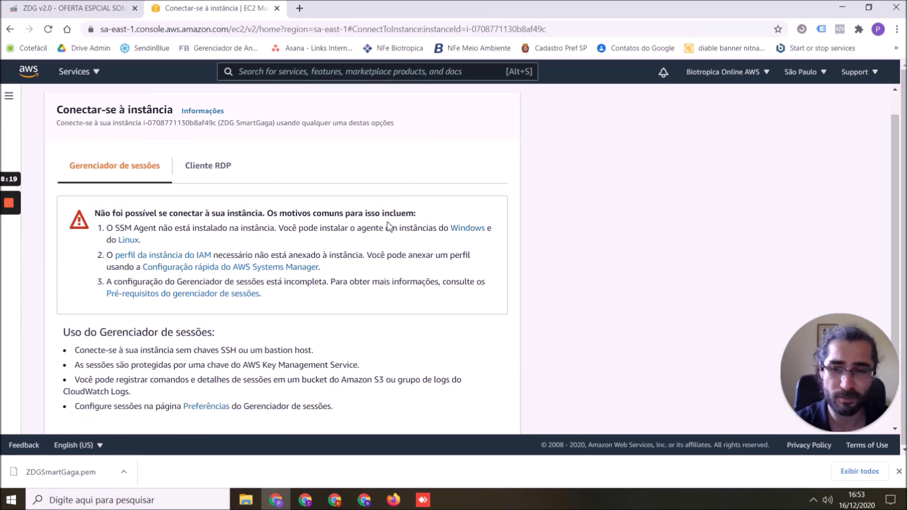
{"action": "left_click", "coordinate": [214, 140]}
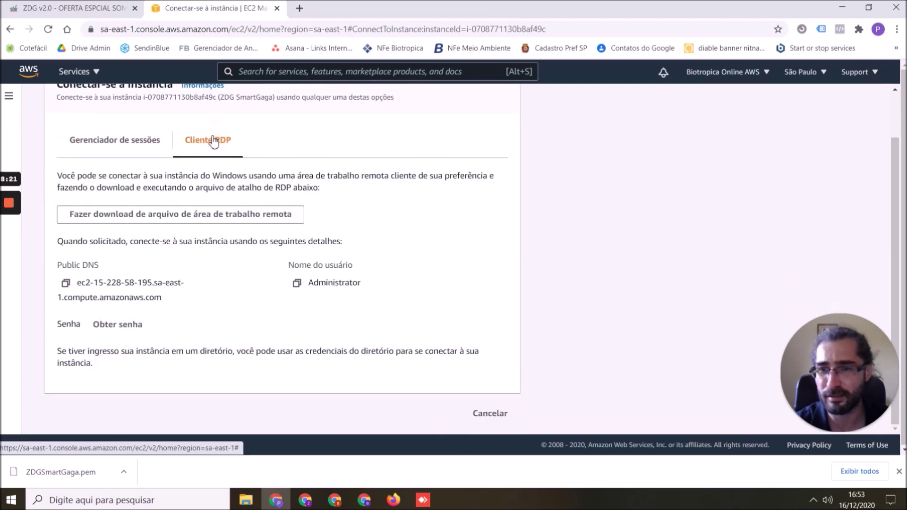
{"action": "scroll", "coordinate": [442, 223], "scroll_direction": "up", "scroll_amount": 1}
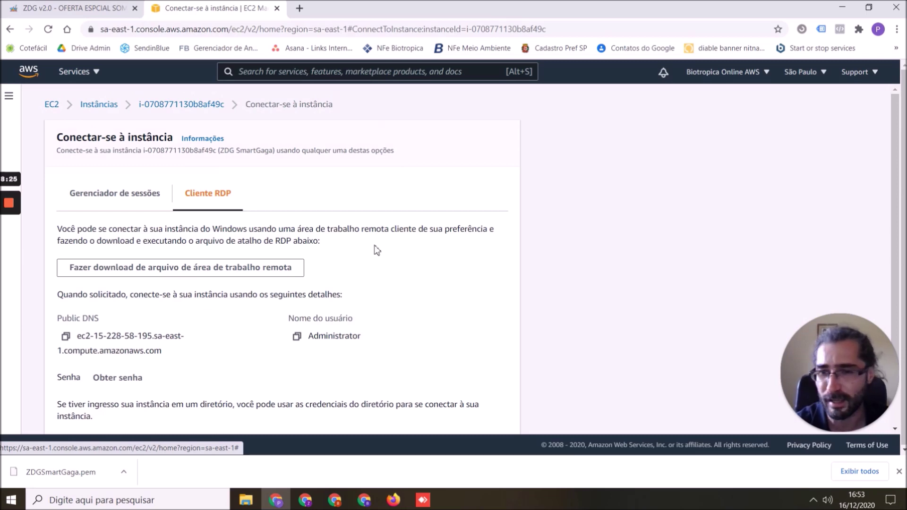
{"action": "left_click", "coordinate": [148, 271]}
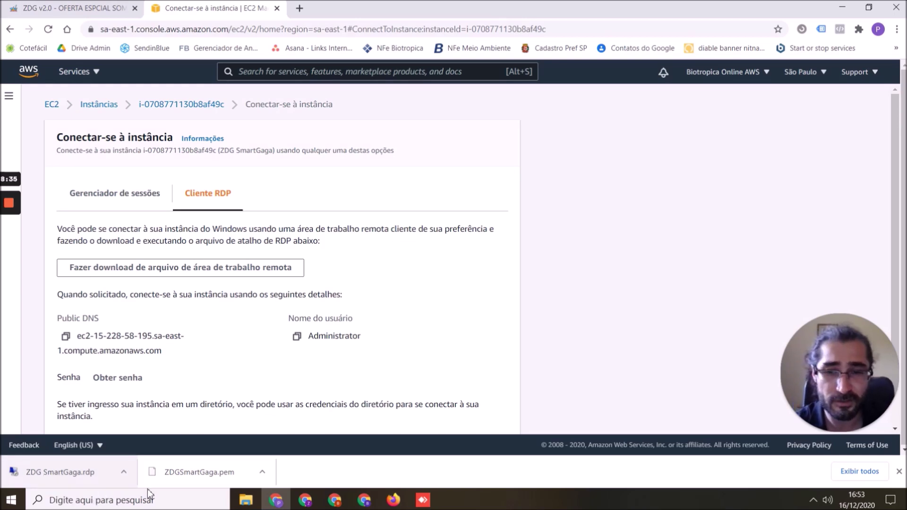
Step: Open the Windows password retrieval for the instance and check which key pair is associated with it
{"action": "scroll", "coordinate": [219, 321], "scroll_direction": "down", "scroll_amount": 2}
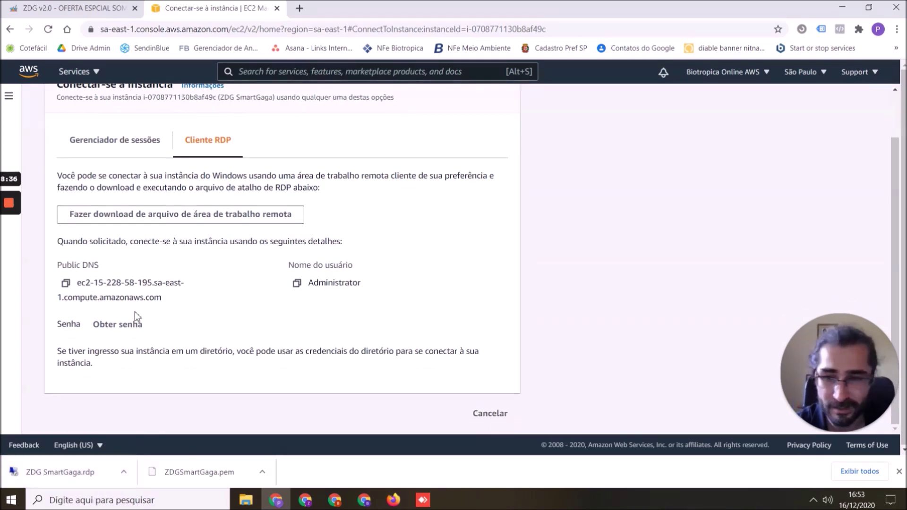
{"action": "left_click", "coordinate": [108, 327]}
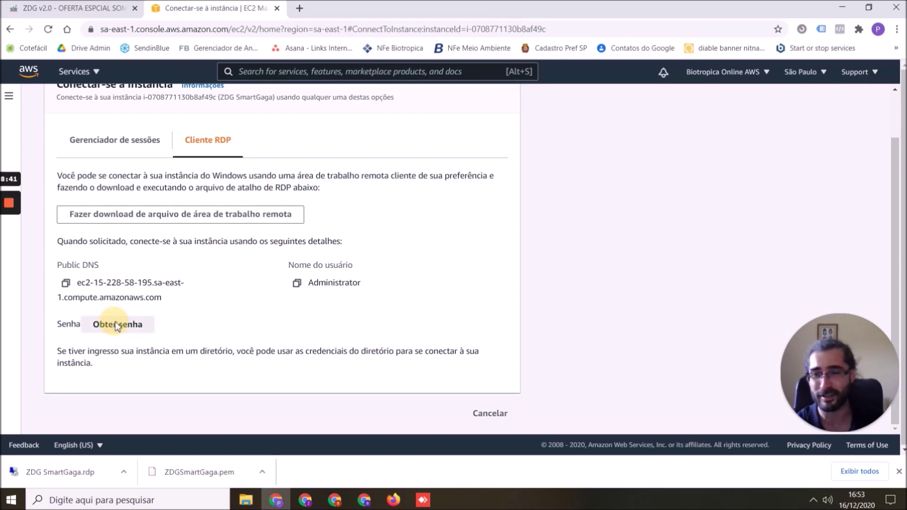
{"action": "left_click_drag", "start_coordinate": [97, 218], "coordinate": [166, 231]}
{"action": "left_click", "coordinate": [165, 231]}
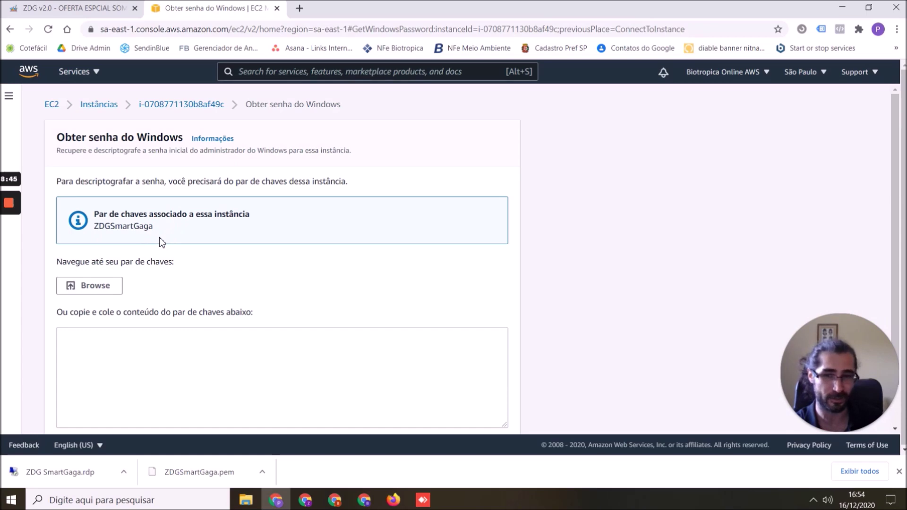
Step: Load the ZDGSmartGaga.pem key pair file into the Windows password retrieval form
{"action": "scroll", "coordinate": [160, 237], "scroll_direction": "down", "scroll_amount": 1}
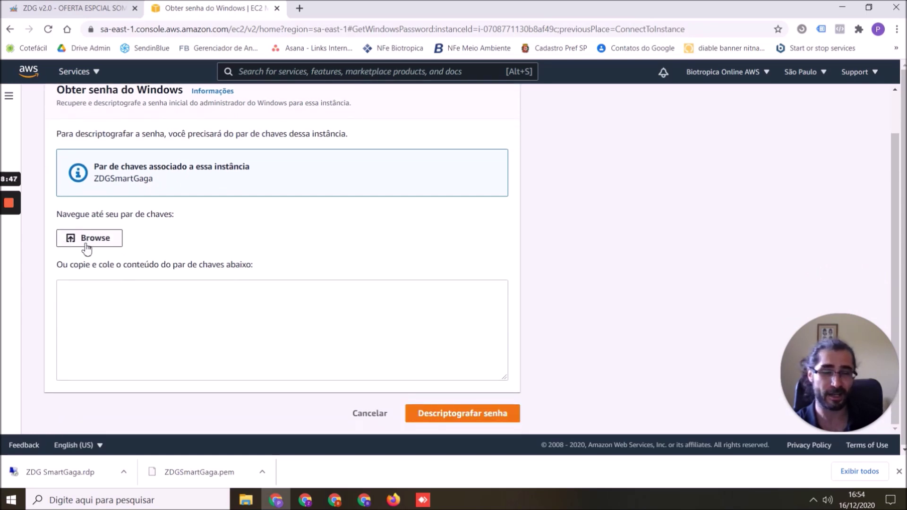
{"action": "left_click", "coordinate": [96, 245]}
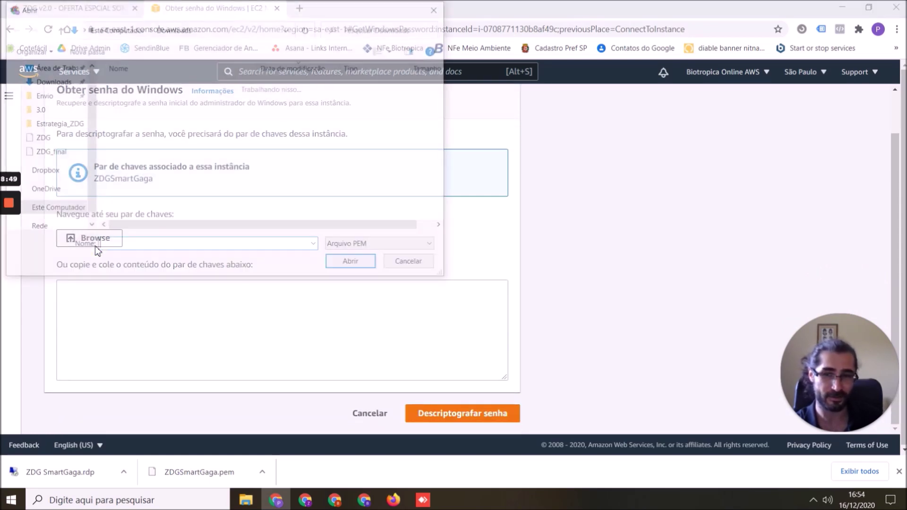
{"action": "double_click", "coordinate": [152, 99]}
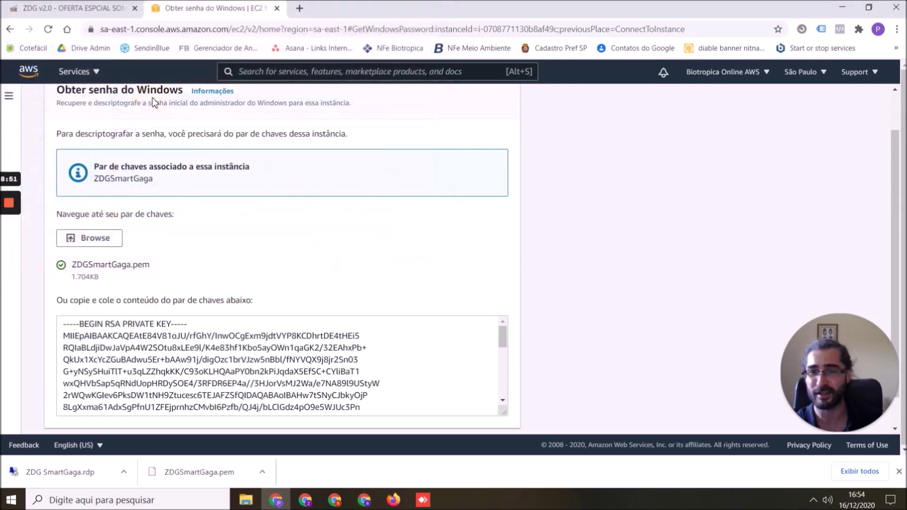
Step: Decrypt the instance's Windows password and copy it from the RDP connection details
{"action": "scroll", "coordinate": [539, 319], "scroll_direction": "down", "scroll_amount": 1}
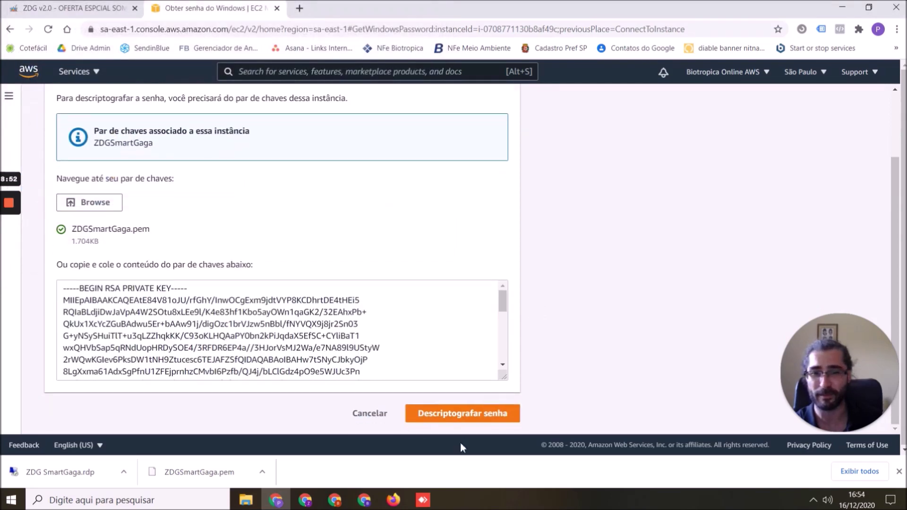
{"action": "left_click", "coordinate": [452, 420]}
{"action": "right_click", "coordinate": [452, 418]}
{"action": "left_click", "coordinate": [308, 411]}
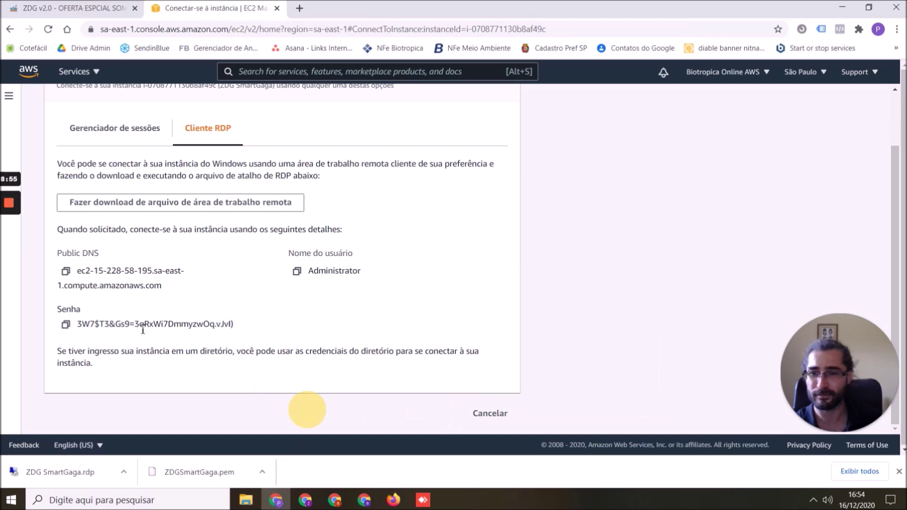
{"action": "left_click", "coordinate": [74, 325]}
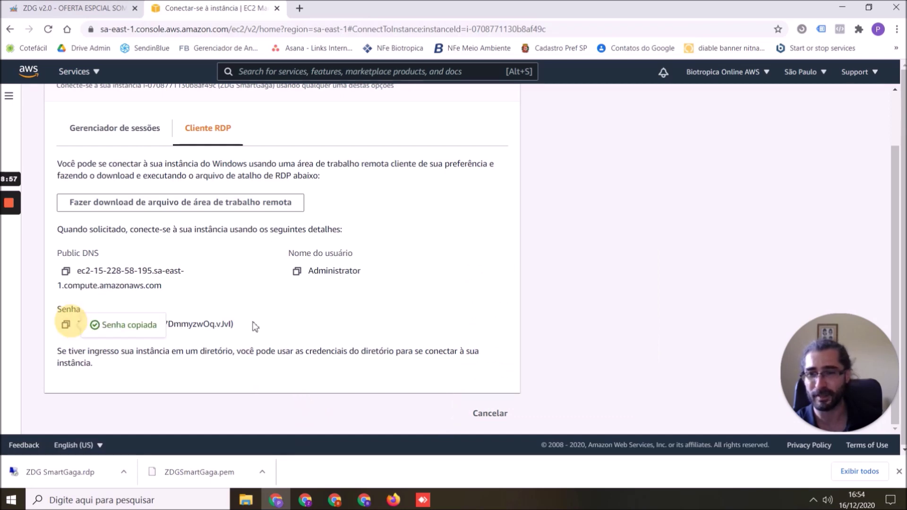
Step: Launch the ZDG SmartGaga.rdp connection and submit the Administrator password with the credentials remembered
{"action": "left_click", "coordinate": [96, 473]}
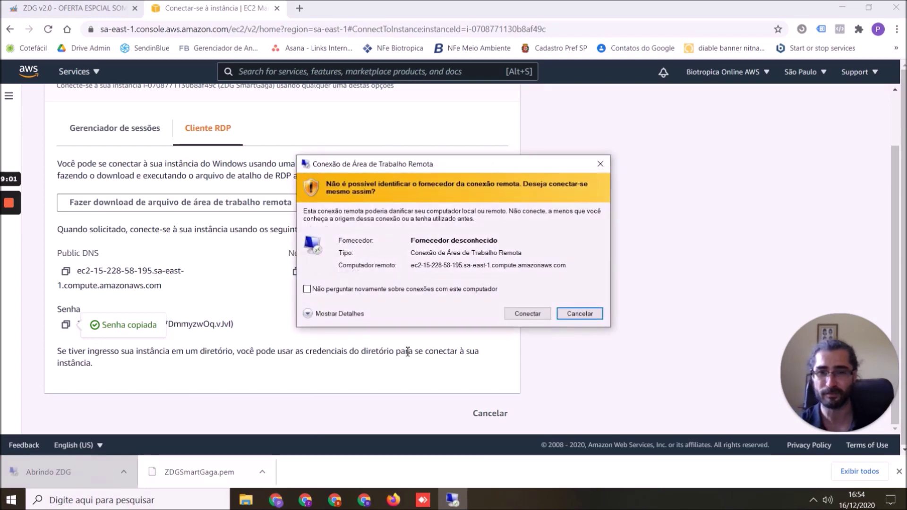
{"action": "left_click", "coordinate": [516, 316]}
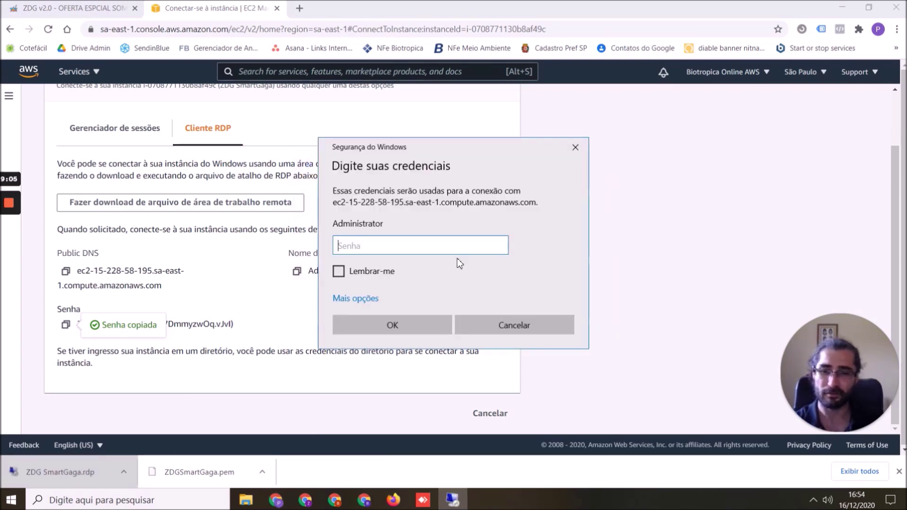
{"action": "left_click", "coordinate": [372, 273]}
{"action": "left_click", "coordinate": [339, 272]}
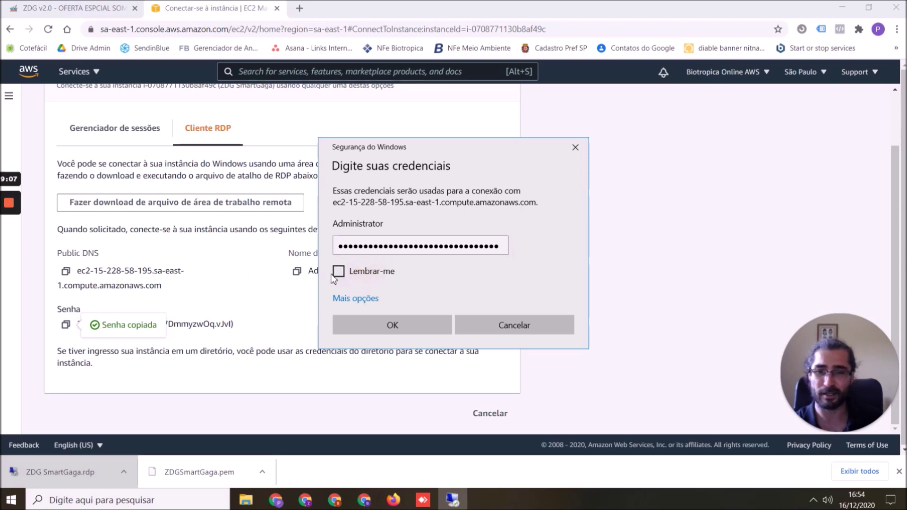
{"action": "double_click", "coordinate": [503, 245]}
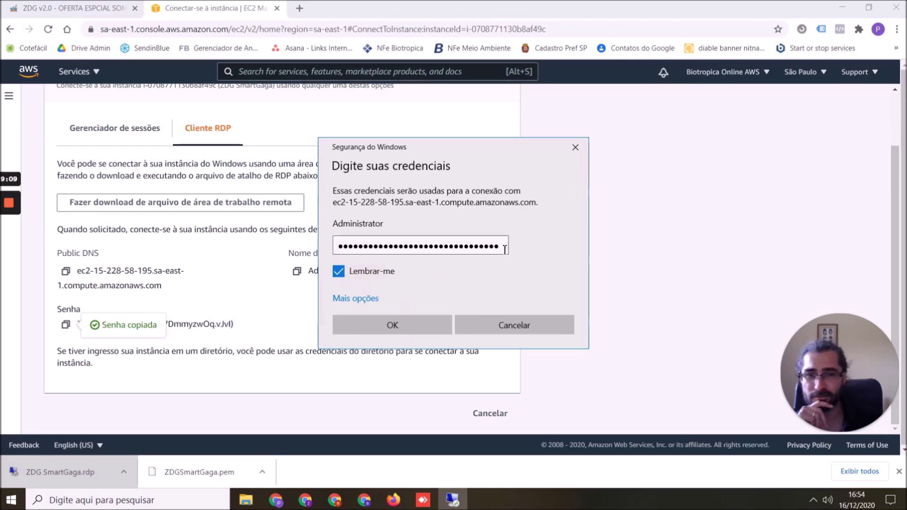
{"action": "left_click", "coordinate": [421, 328]}
Step: Accept the remote computer's certificate without being asked again, and allow the server to be discoverable on its network
{"action": "left_click", "coordinate": [371, 321]}
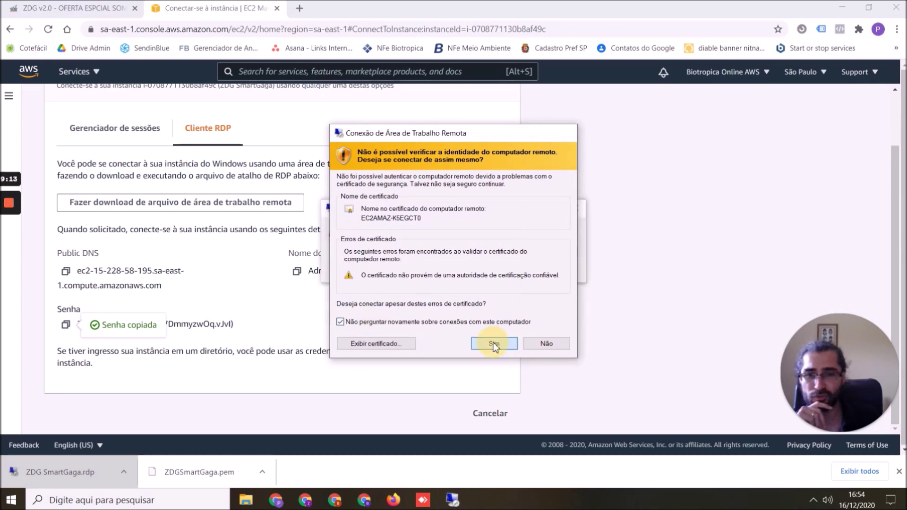
{"action": "left_click", "coordinate": [494, 344]}
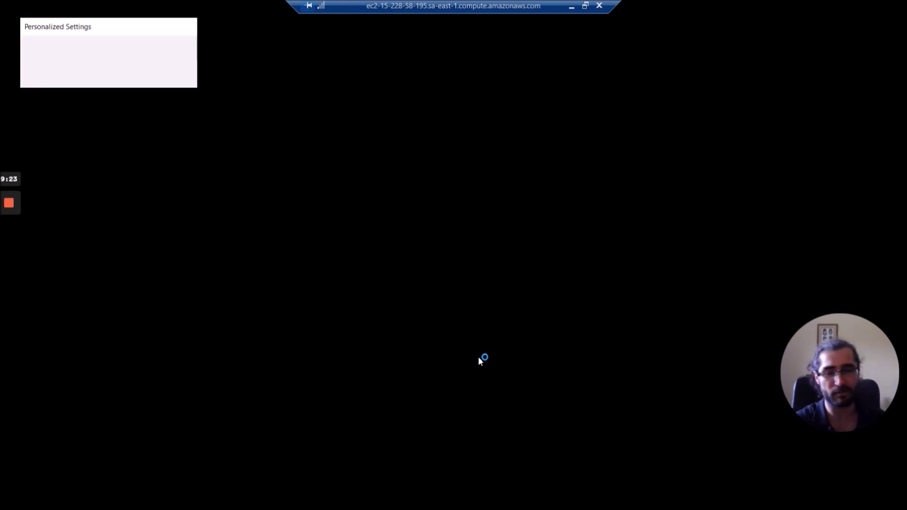
{"action": "left_click_drag", "start_coordinate": [864, 362], "coordinate": [878, 407]}
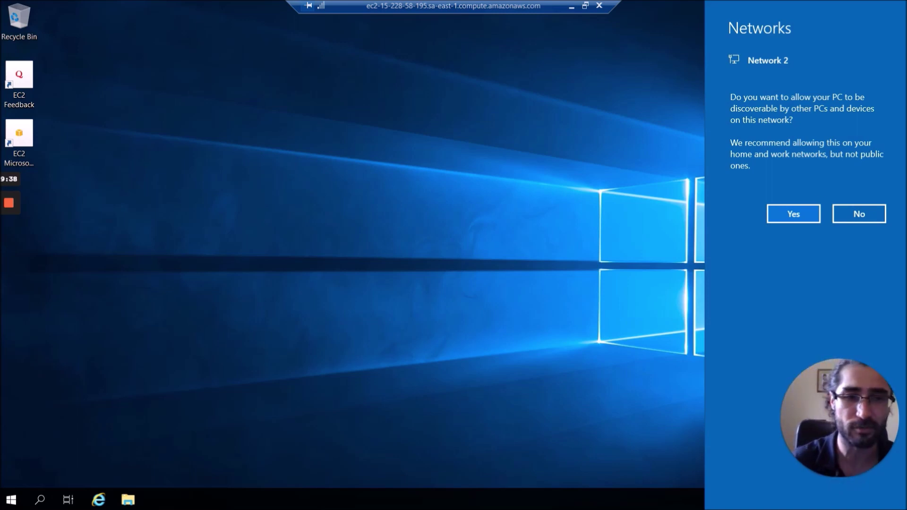
{"action": "left_click", "coordinate": [783, 211]}
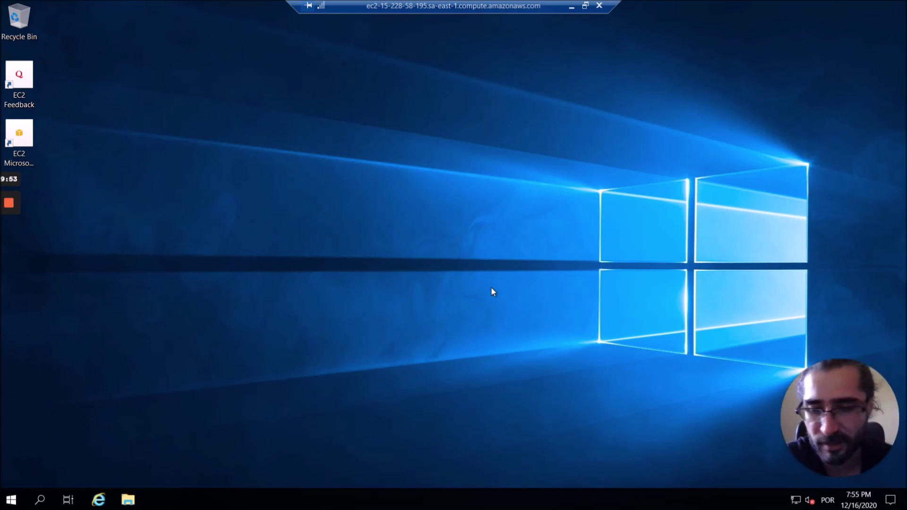
Step: Open Server Manager on the remote server, dismiss its startup pop-up, and show the local server properties
{"action": "left_click", "coordinate": [11, 500]}
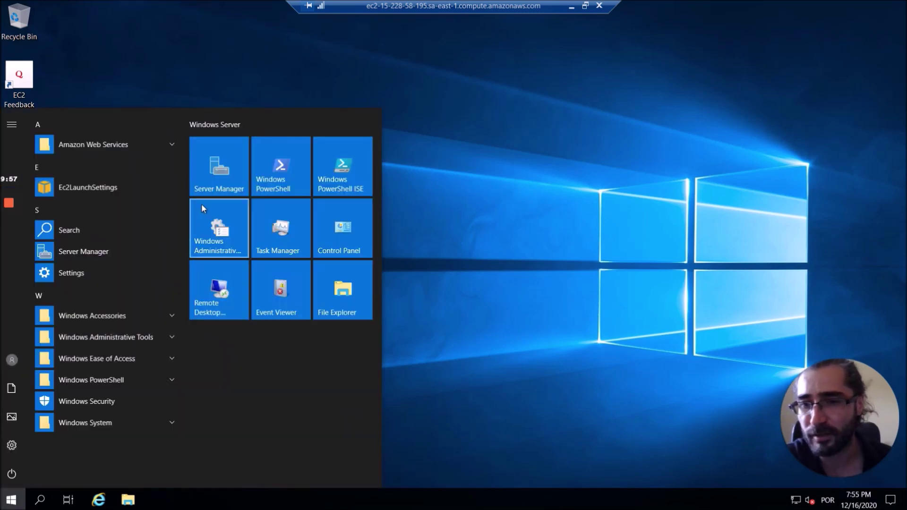
{"action": "left_click", "coordinate": [211, 178]}
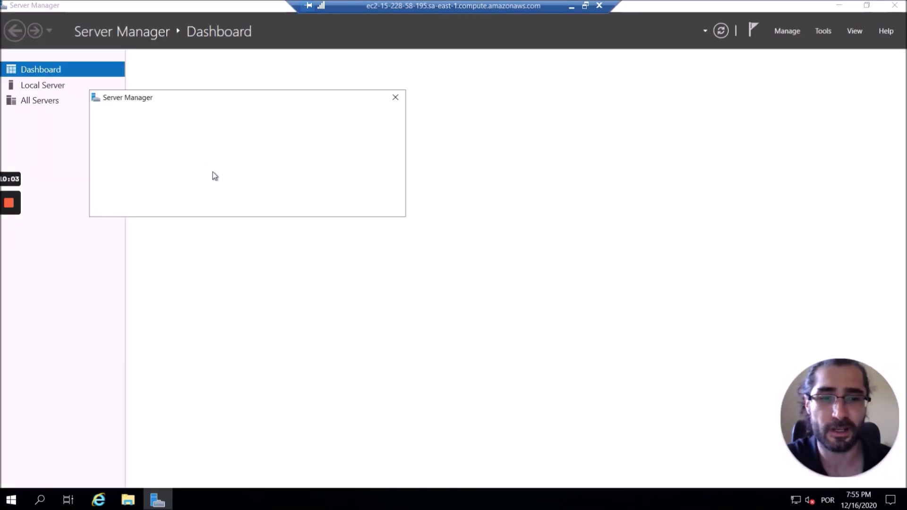
{"action": "left_click", "coordinate": [396, 98]}
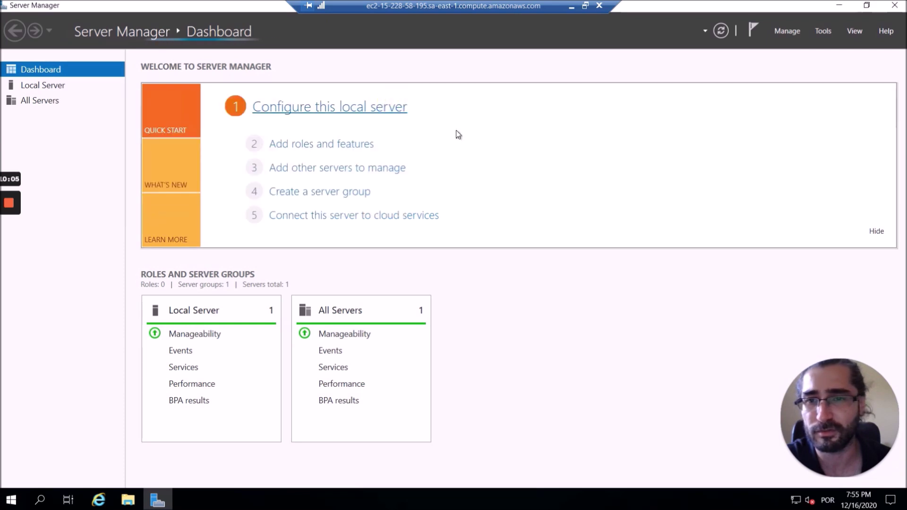
{"action": "left_click", "coordinate": [44, 87]}
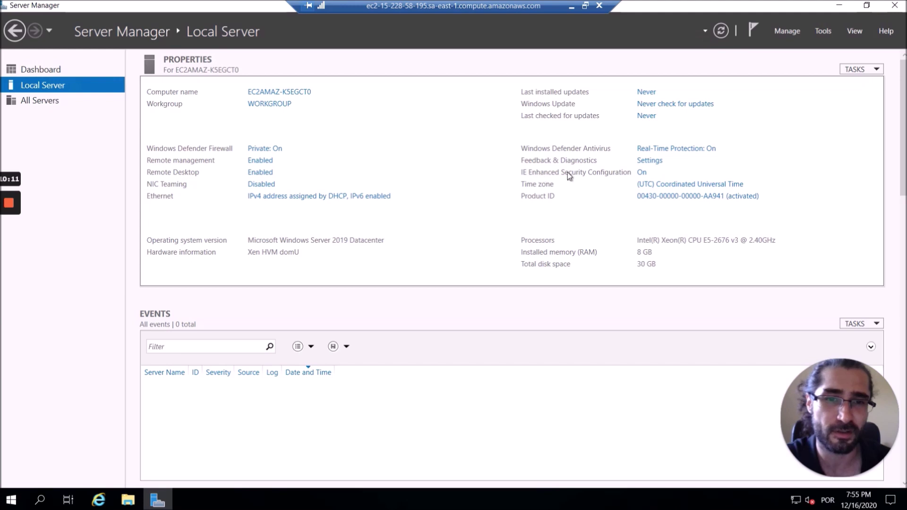
Step: Turn off IE Enhanced Security Configuration for both Administrators and Users
{"action": "left_click", "coordinate": [643, 173]}
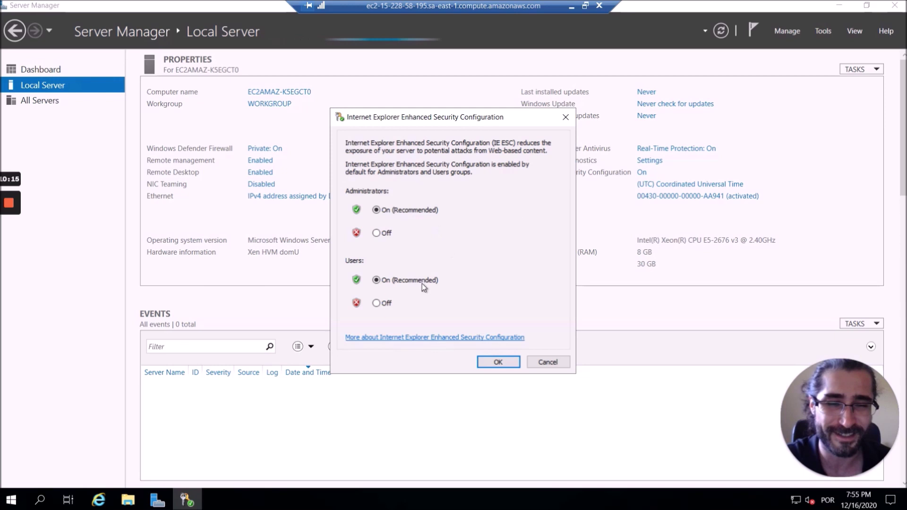
{"action": "left_click", "coordinate": [378, 233]}
{"action": "left_click", "coordinate": [377, 303]}
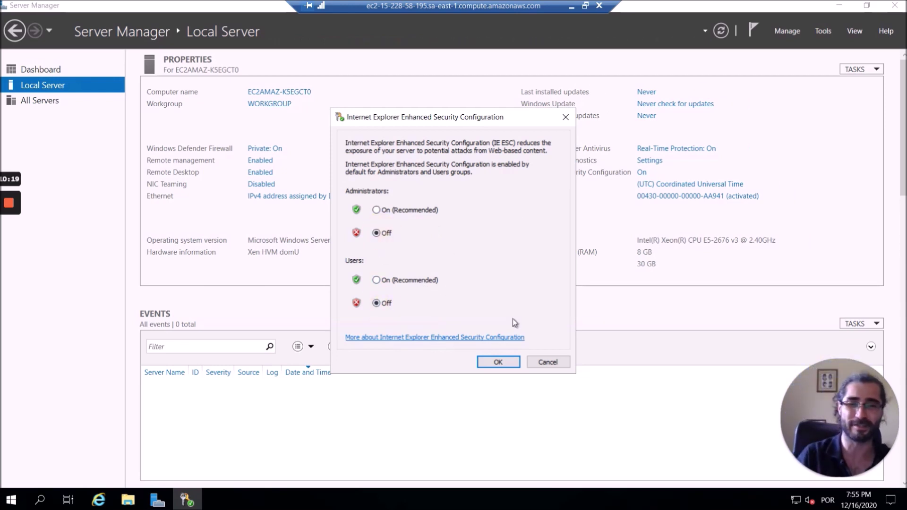
{"action": "left_click", "coordinate": [487, 364]}
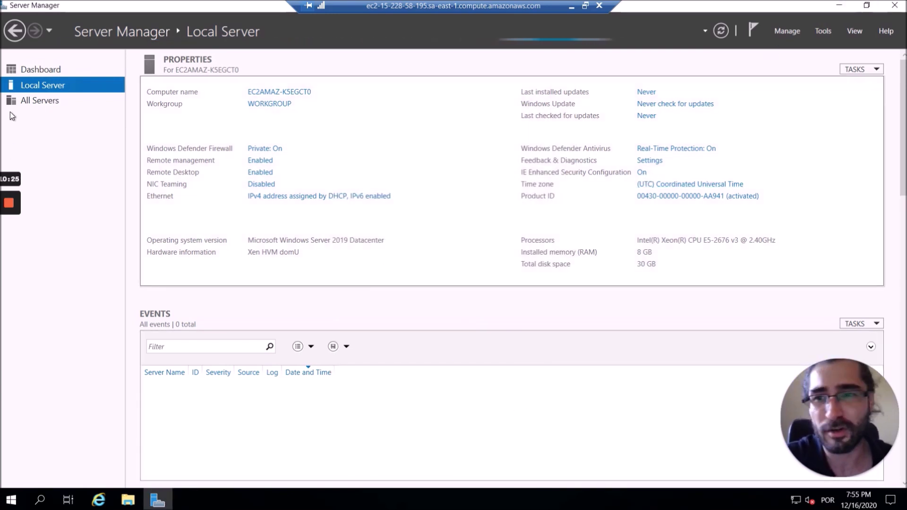
Step: Recheck the IE Enhanced Security Configuration status in the local server properties, and close Server Manager
{"action": "left_click", "coordinate": [35, 66]}
{"action": "left_click", "coordinate": [43, 86]}
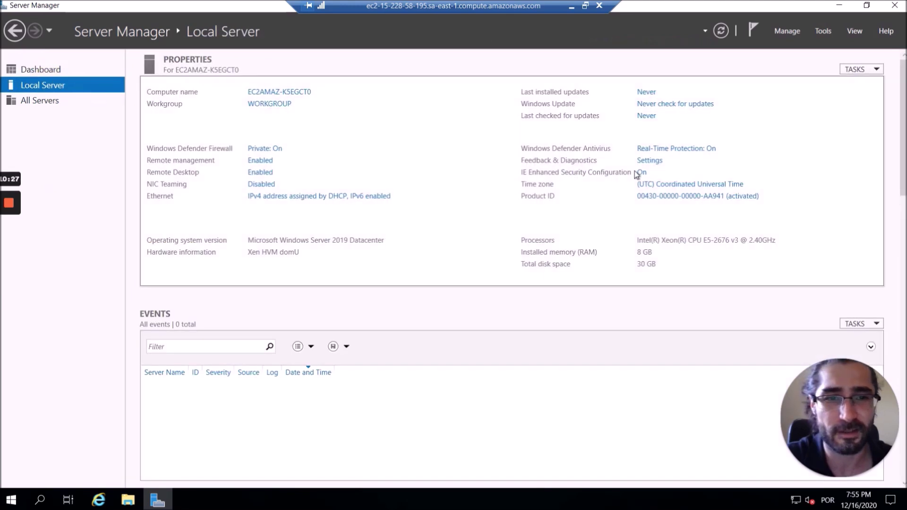
{"action": "left_click", "coordinate": [895, 6]}
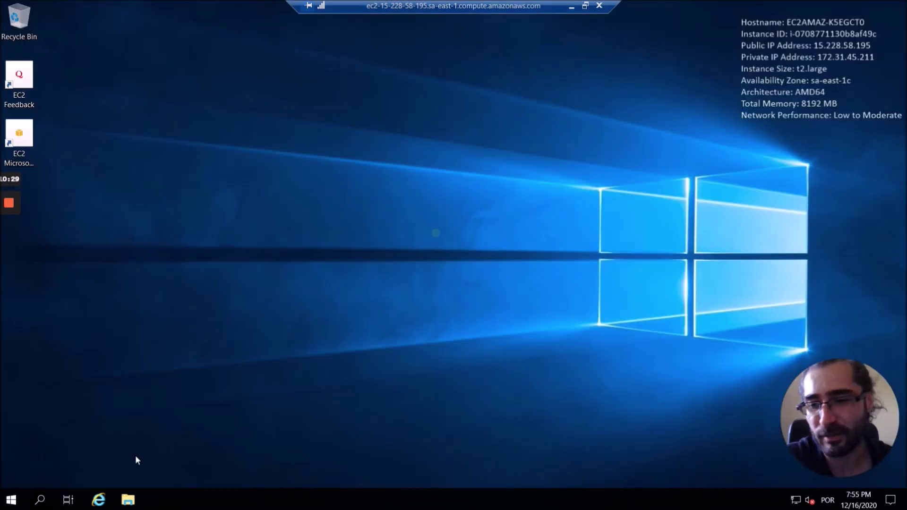
Step: Open Internet Explorer on the remote server and search the web for "download chrome"
{"action": "left_click", "coordinate": [94, 506]}
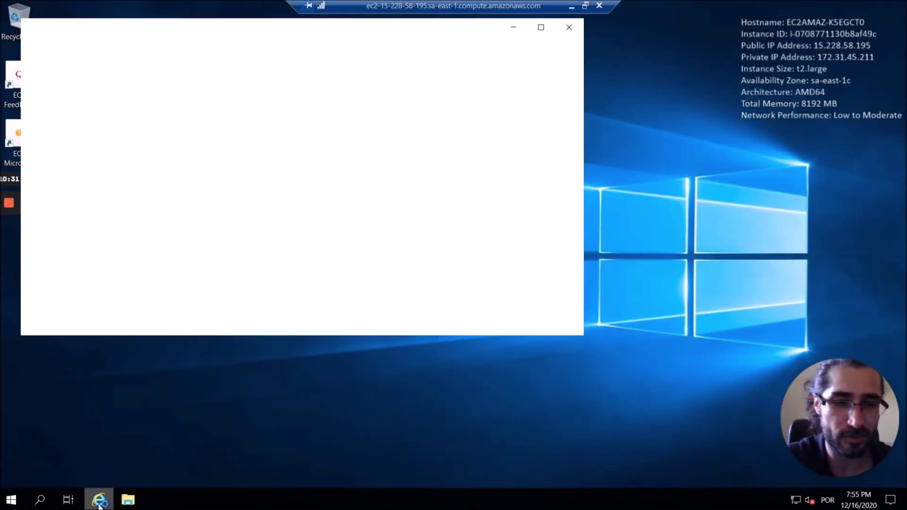
{"action": "left_click", "coordinate": [177, 42]}
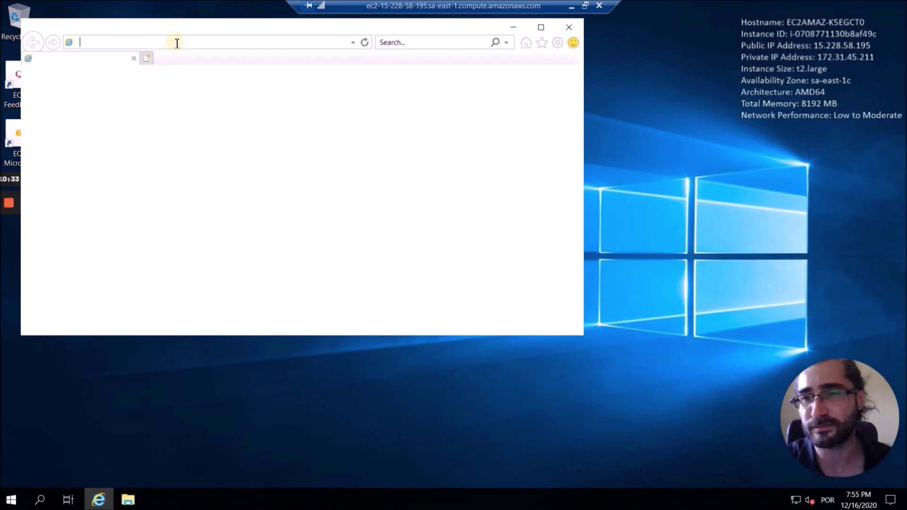
{"action": "type", "text": "download chrom"}
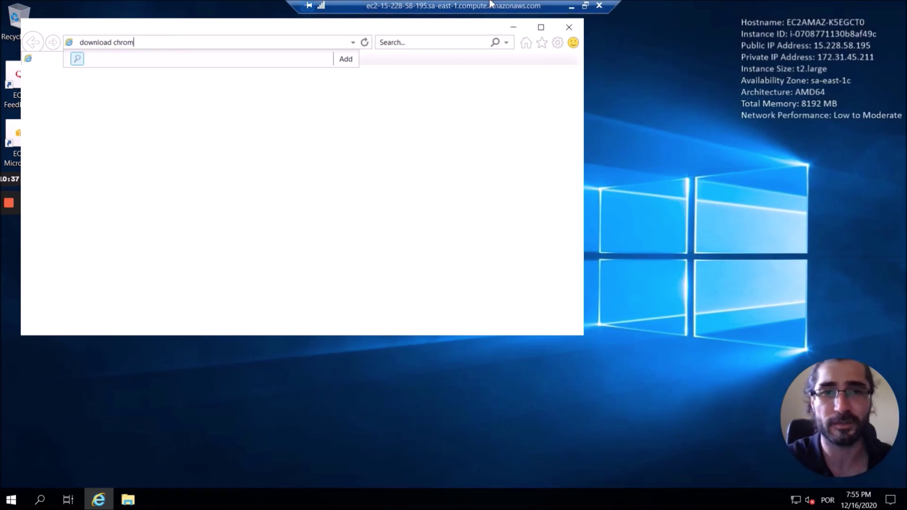
{"action": "left_click", "coordinate": [571, 6]}
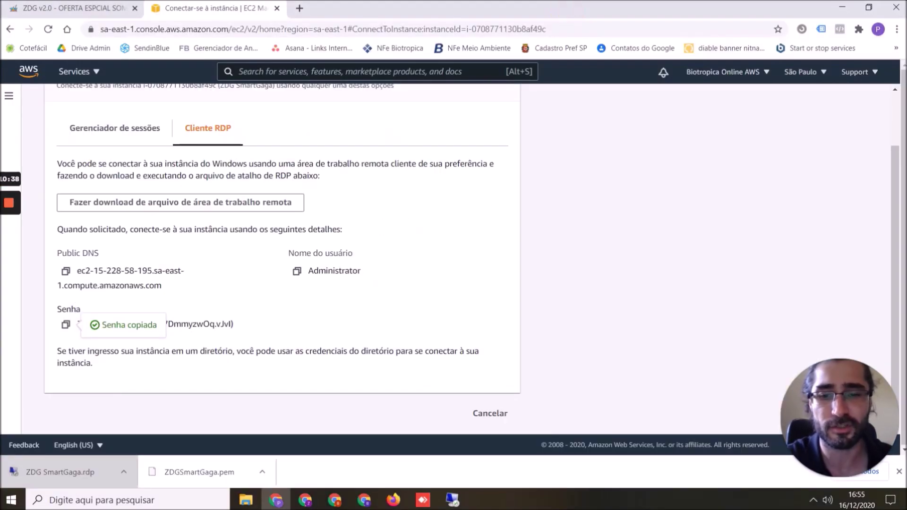
{"action": "left_click", "coordinate": [452, 500]}
{"action": "left_click", "coordinate": [427, 280]}
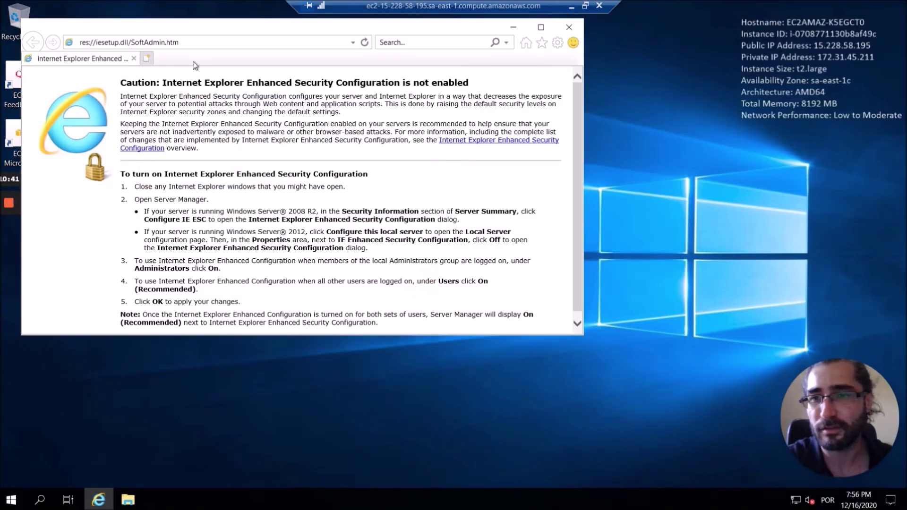
{"action": "left_click", "coordinate": [196, 43]}
{"action": "type", "text": "download ch"}
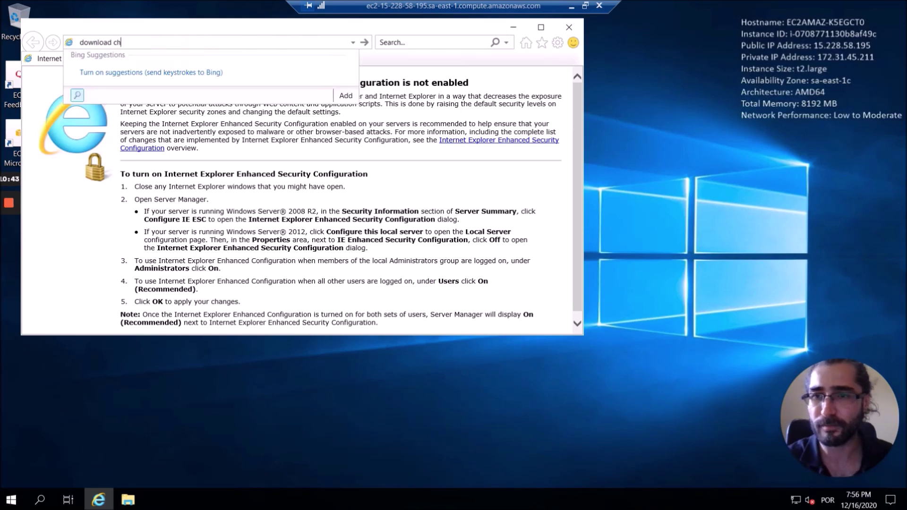
{"action": "type", "text": "rome"}
{"action": "key", "text": "Return"}
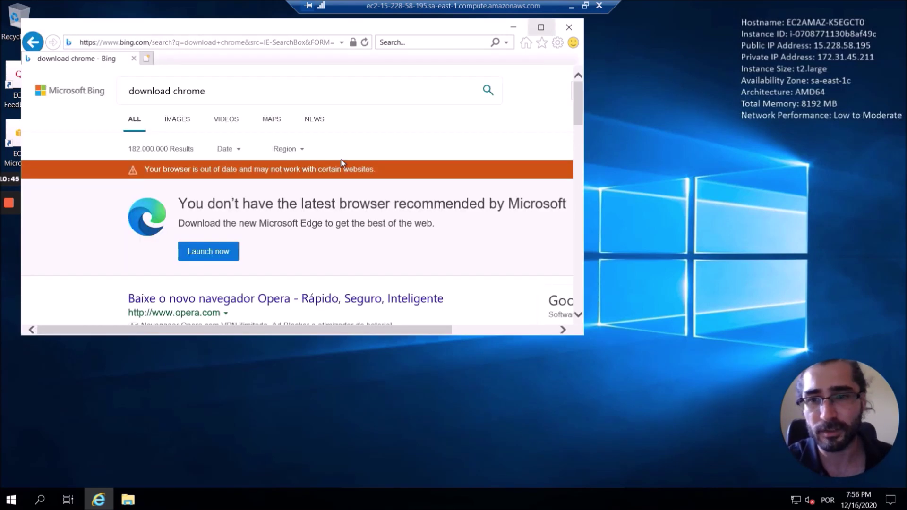
Step: Open the google.com.br/chrome search result, download Google Chrome, and run ChromeSetup.exe
{"action": "scroll", "coordinate": [317, 209], "scroll_direction": "down", "scroll_amount": 5}
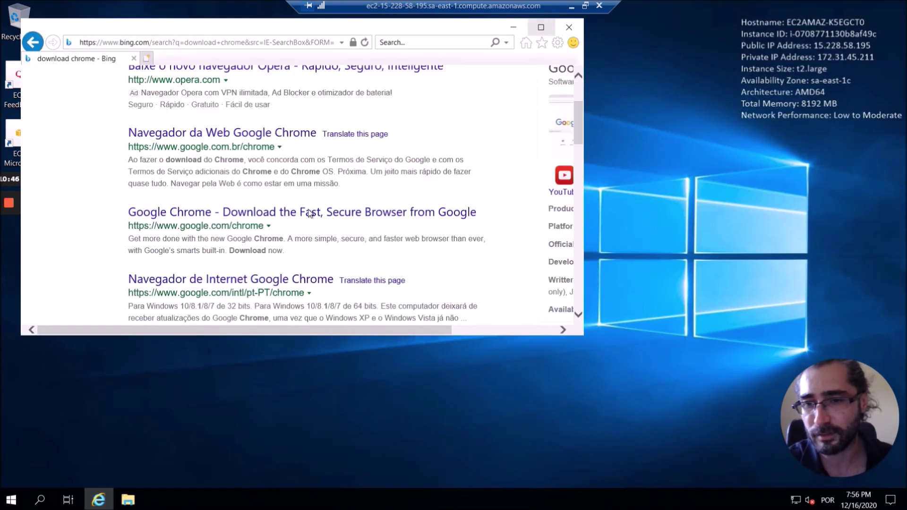
{"action": "left_click", "coordinate": [274, 136]}
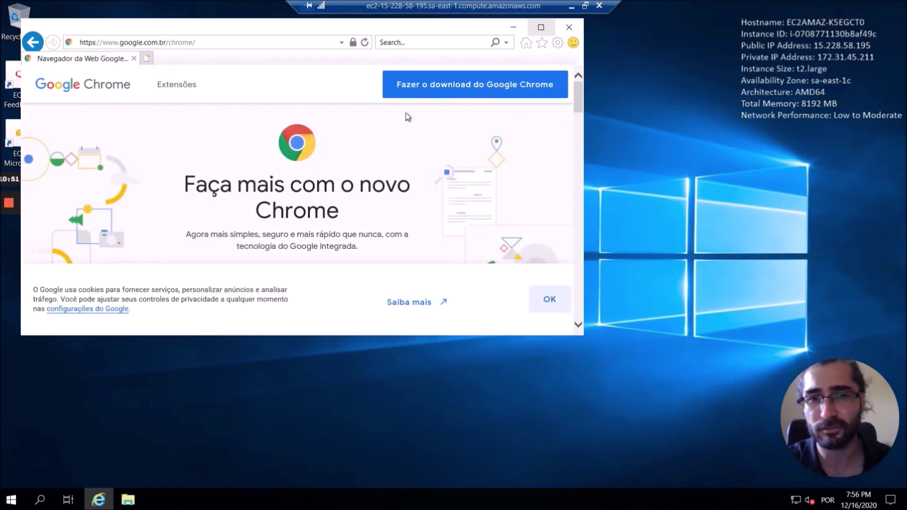
{"action": "left_click", "coordinate": [440, 87]}
{"action": "left_click", "coordinate": [191, 289]}
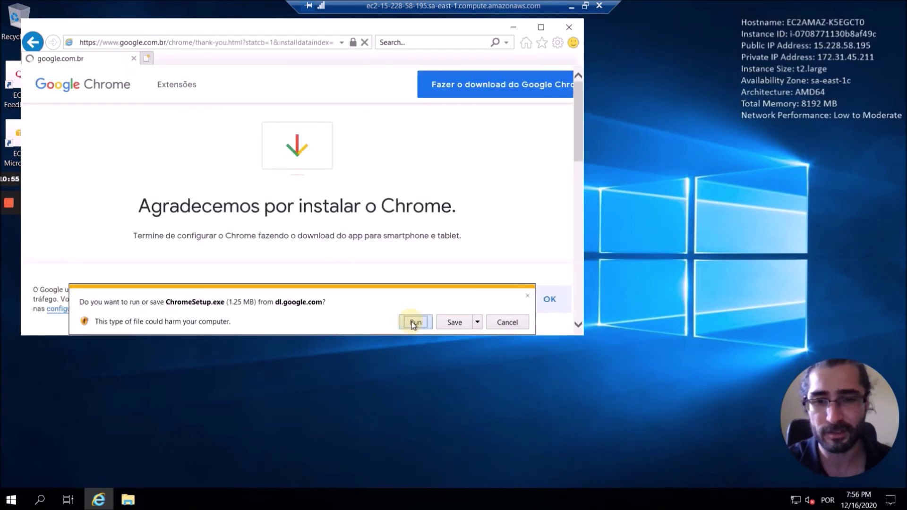
{"action": "left_click", "coordinate": [415, 322]}
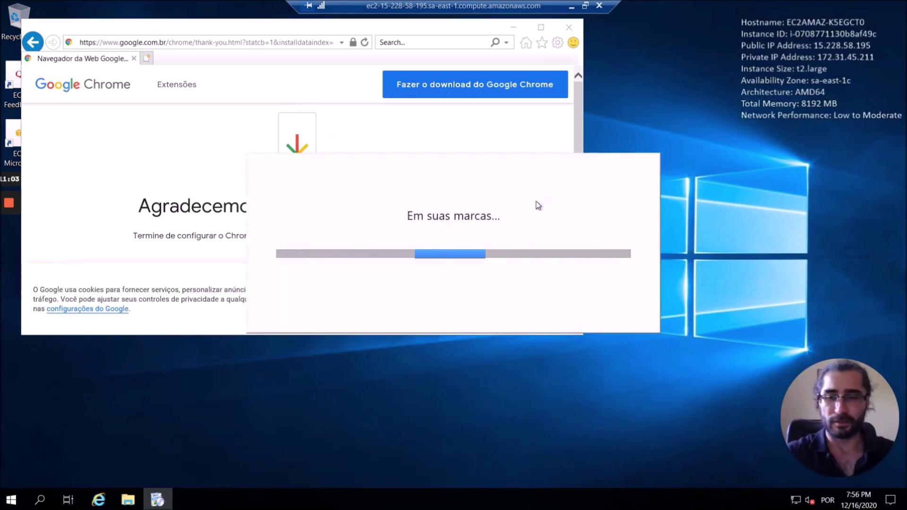
Step: Search the web for "downlaod smartgaga" in Internet Explorer
{"action": "left_click", "coordinate": [214, 42]}
{"action": "type", "text": "downla"}
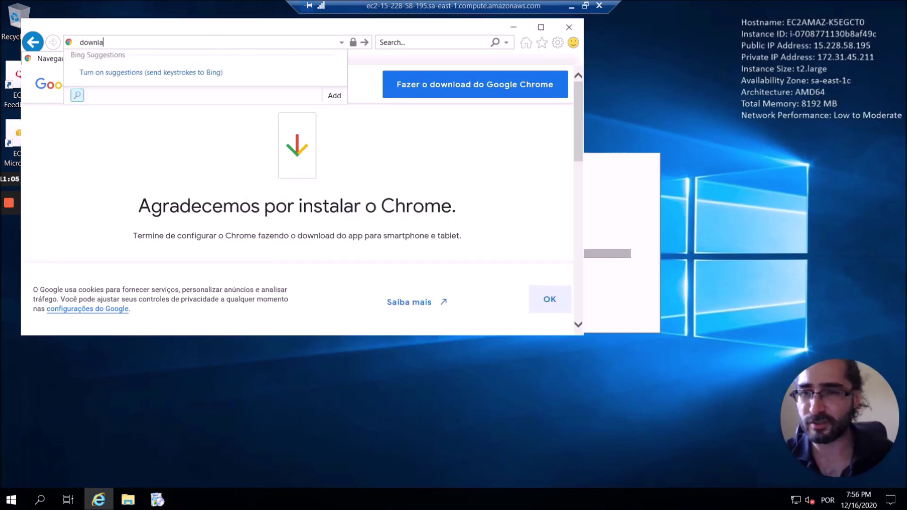
{"action": "type", "text": "od smartgaga"}
{"action": "key", "text": "Return"}
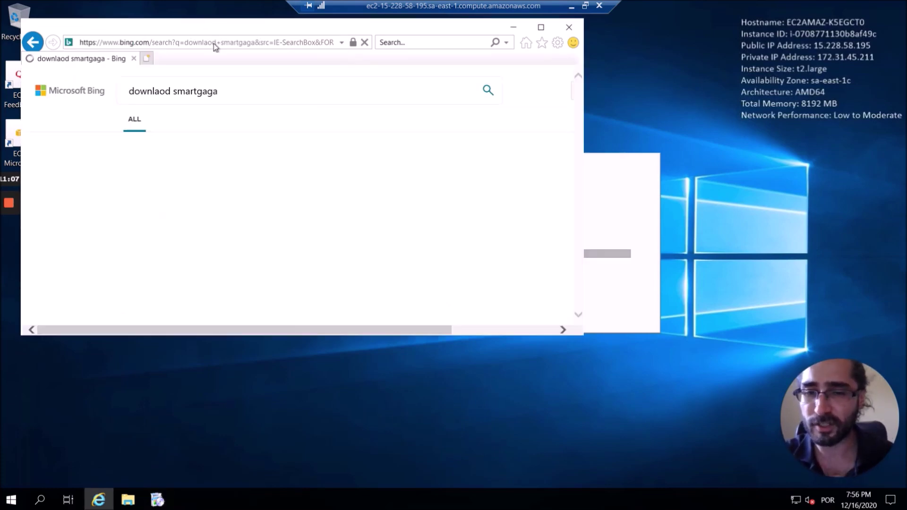
Step: Open the filehorse.com search result for SmartGaGa 1.1.560.1 and maximize the browser window
{"action": "left_click", "coordinate": [440, 124]}
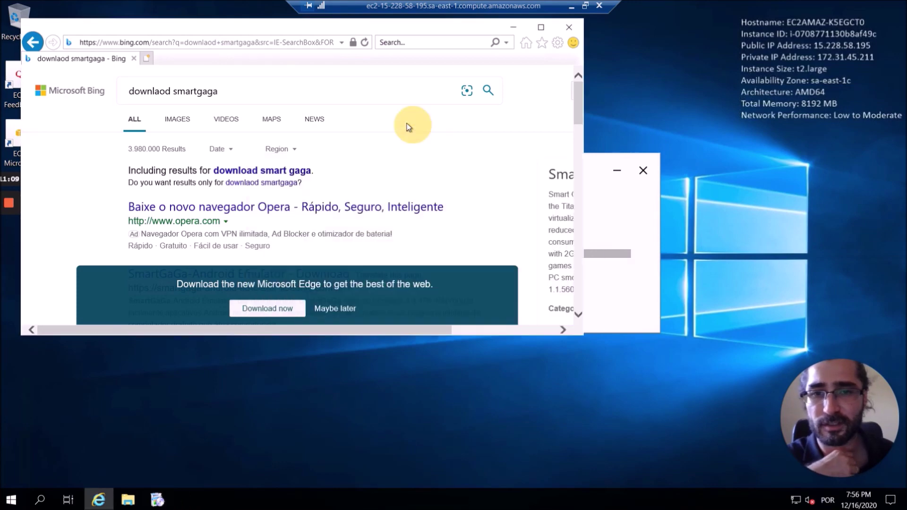
{"action": "scroll", "coordinate": [388, 129], "scroll_direction": "down", "scroll_amount": 3}
{"action": "scroll", "coordinate": [373, 204], "scroll_direction": "up", "scroll_amount": 3}
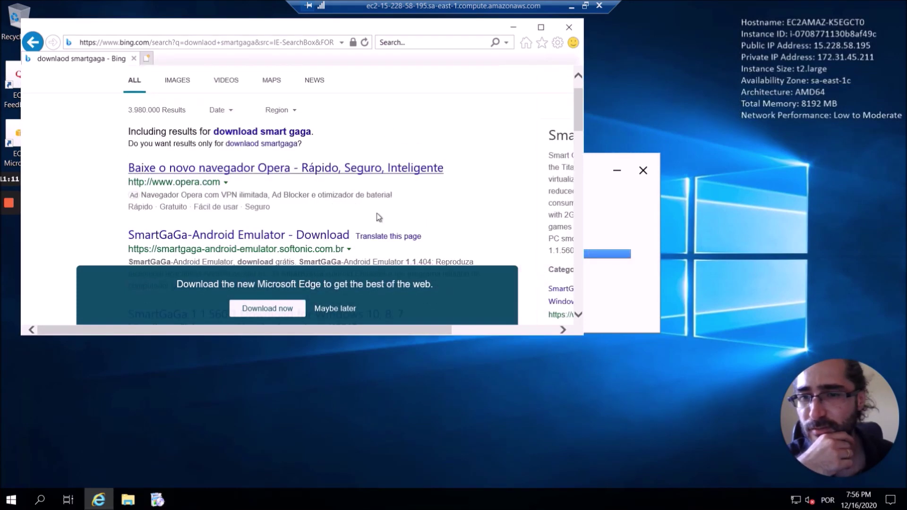
{"action": "scroll", "coordinate": [302, 238], "scroll_direction": "down", "scroll_amount": 3}
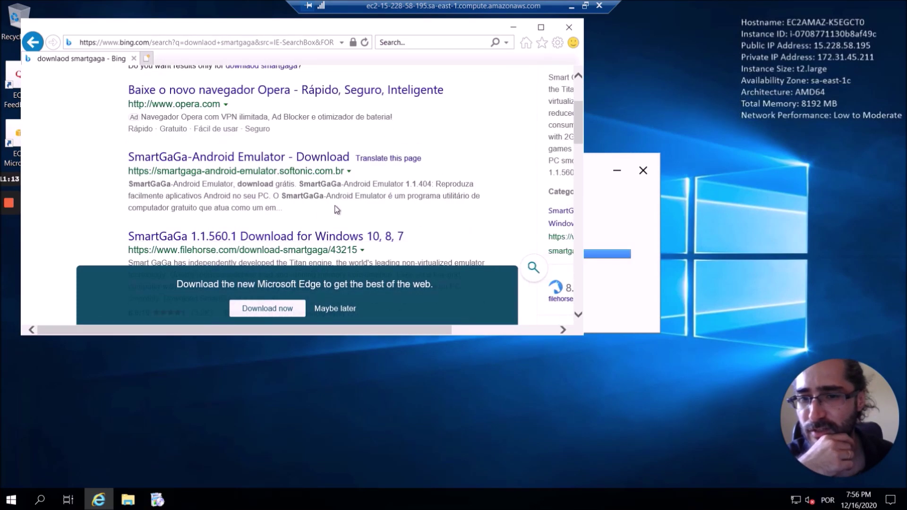
{"action": "scroll", "coordinate": [339, 206], "scroll_direction": "down", "scroll_amount": 2}
{"action": "left_click", "coordinate": [339, 206]}
{"action": "left_click", "coordinate": [541, 27]}
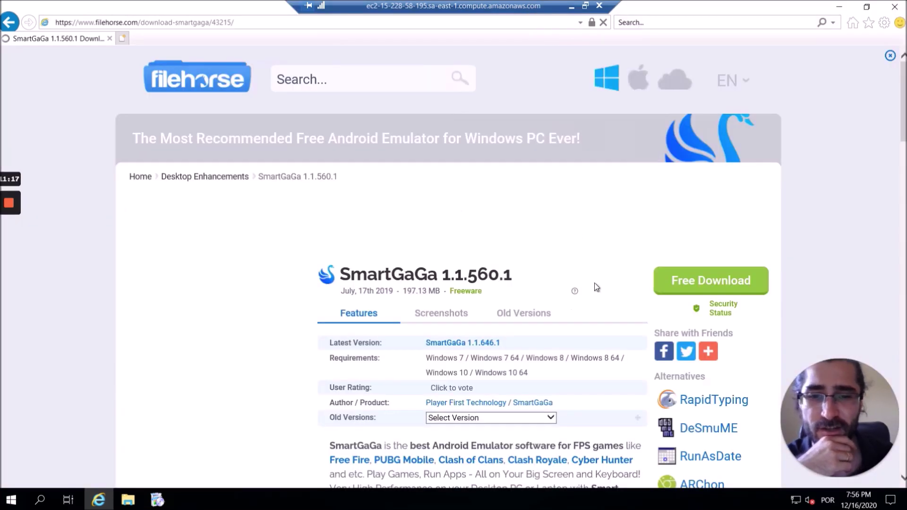
Step: Accept the FileHorse privacy notice, then download and run the SmartGaGa 1.1.560.1 installer
{"action": "scroll", "coordinate": [603, 283], "scroll_direction": "down", "scroll_amount": 1}
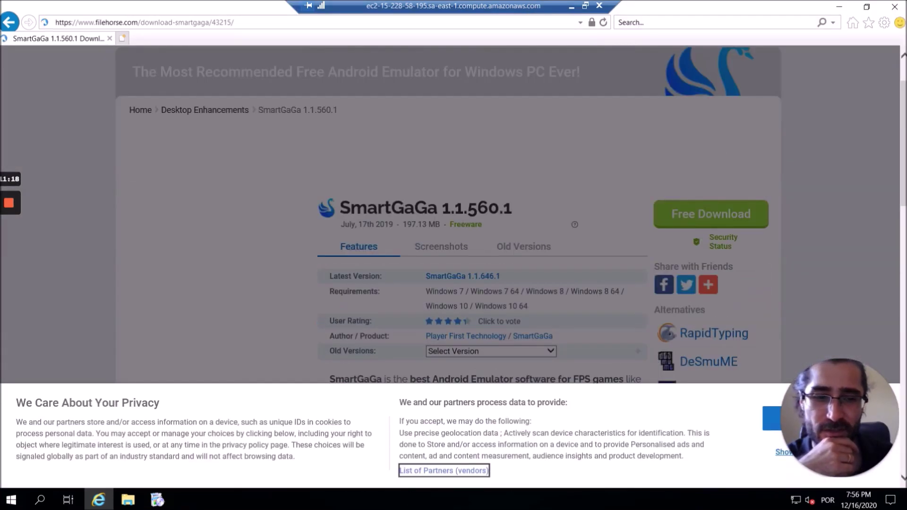
{"action": "left_click", "coordinate": [775, 423]}
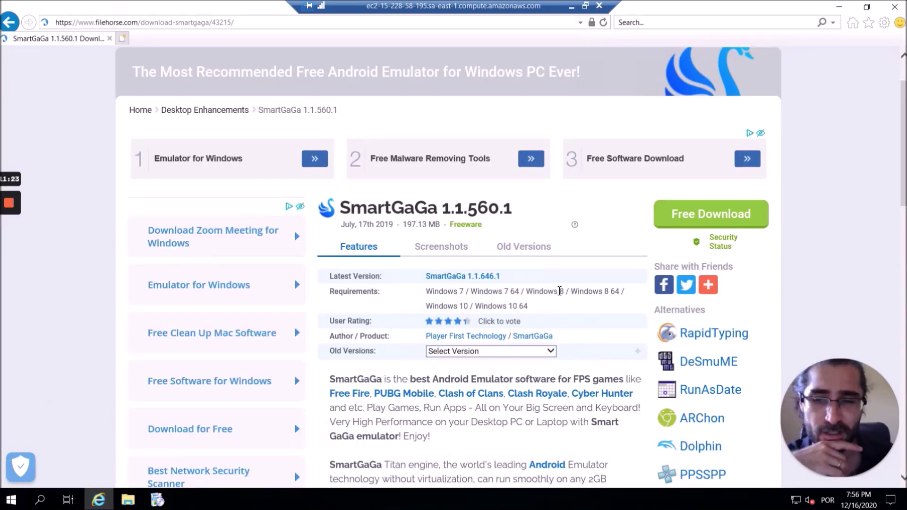
{"action": "left_click", "coordinate": [710, 218]}
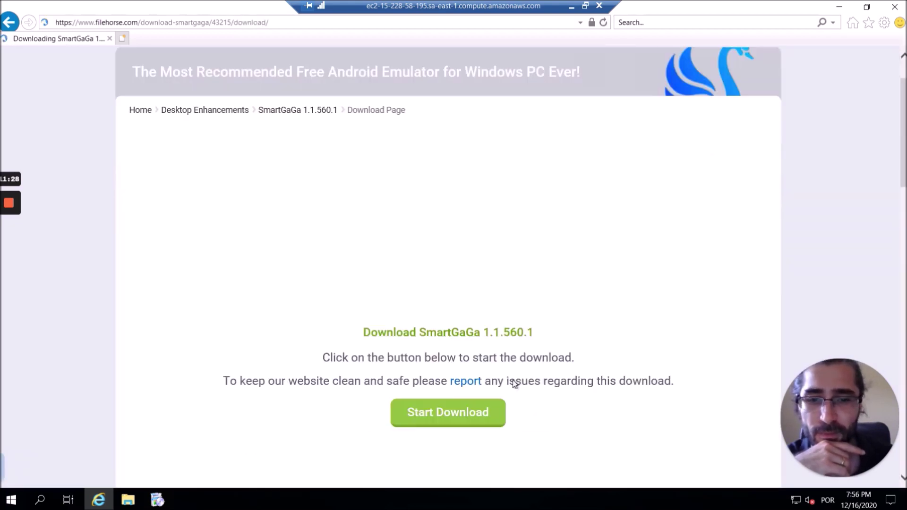
{"action": "left_click", "coordinate": [461, 413]}
{"action": "left_click", "coordinate": [159, 501]}
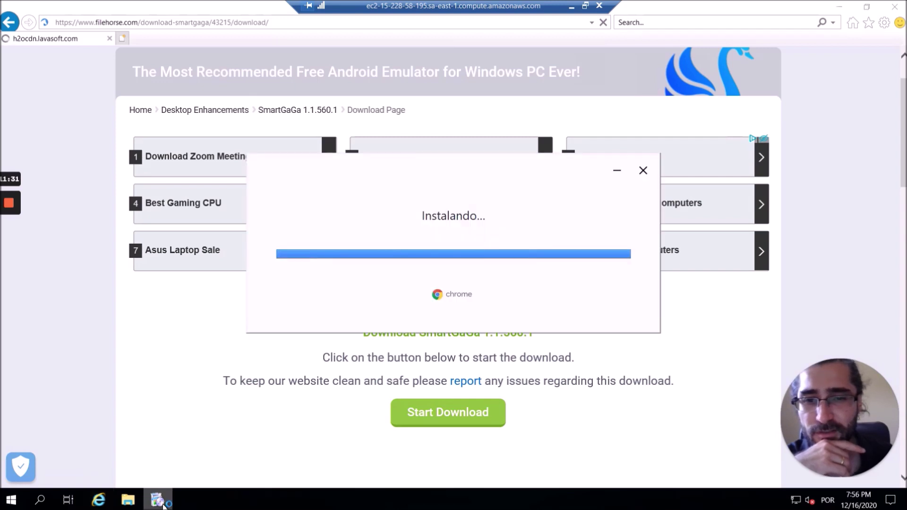
{"action": "left_click", "coordinate": [620, 476]}
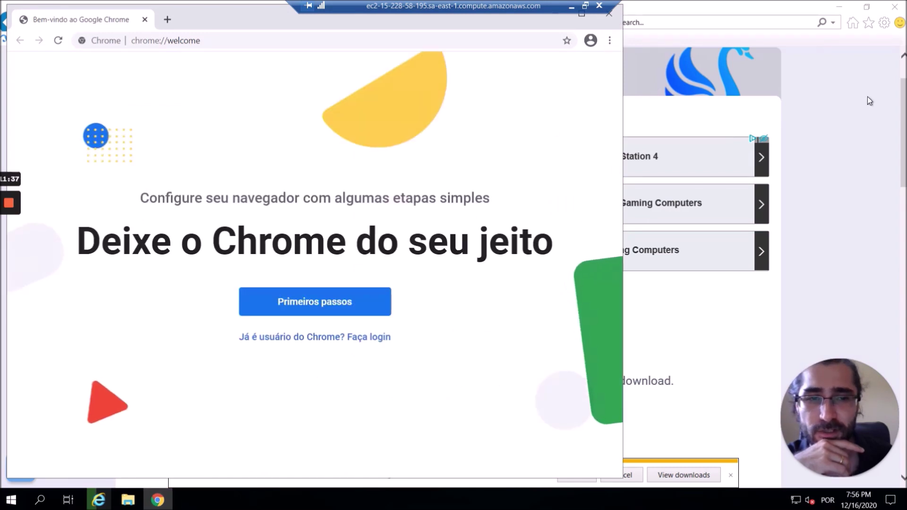
{"action": "left_click", "coordinate": [850, 95]}
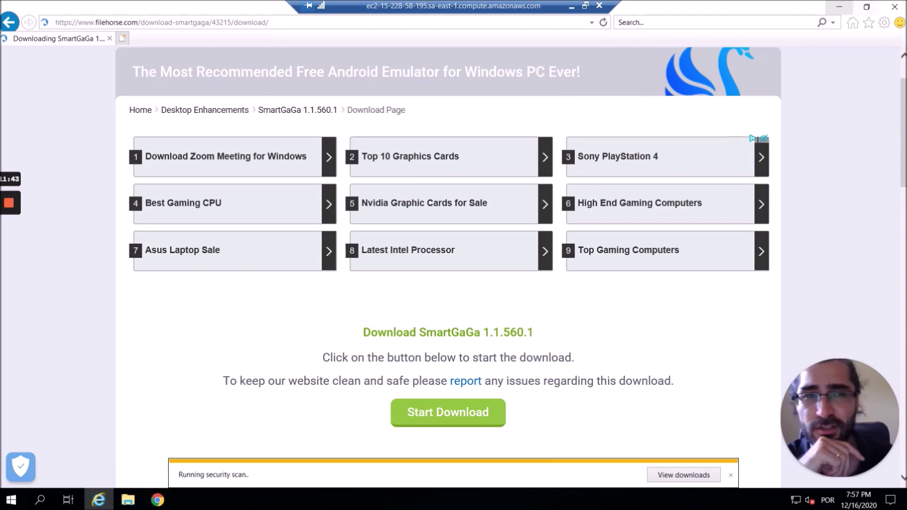
Step: Switch to Google Chrome and search the web for "download apk whatsapp"
{"action": "left_click", "coordinate": [157, 500]}
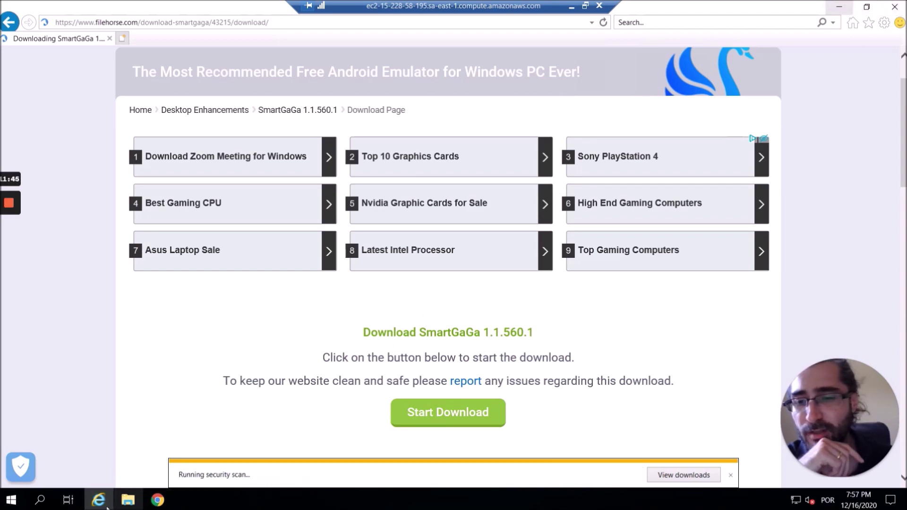
{"action": "left_click", "coordinate": [372, 40]}
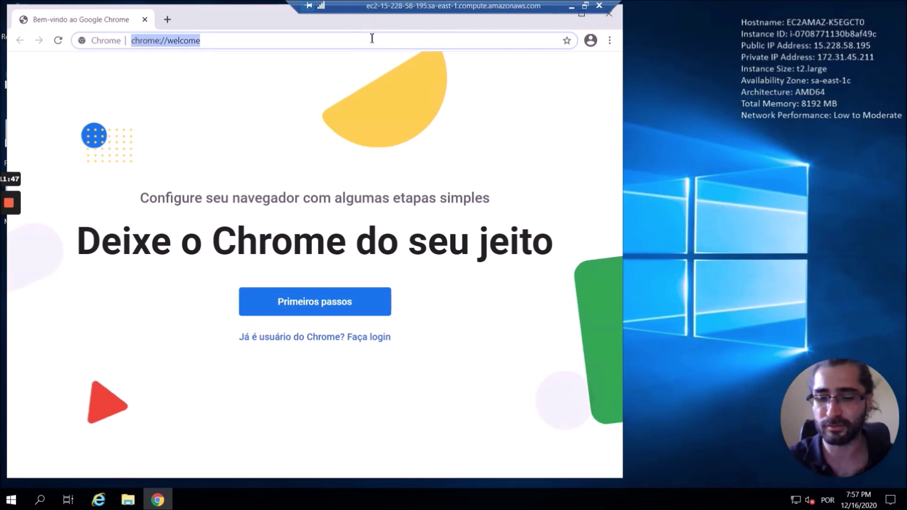
{"action": "type", "text": "apk"}
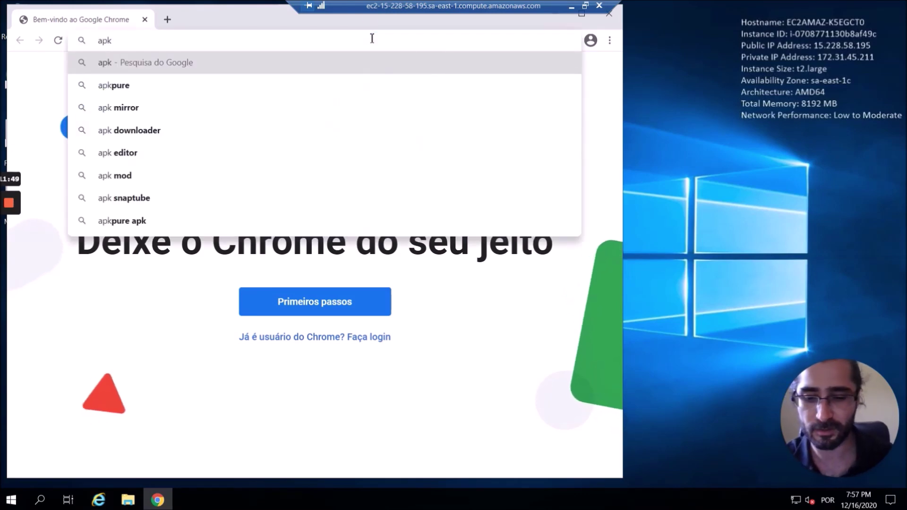
{"action": "key", "text": "BackSpace"}
{"action": "key", "text": "BackSpace"}
{"action": "key", "text": "BackSpace"}
{"action": "type", "text": "download apk whatsapp"}
{"action": "key", "text": "Return"}
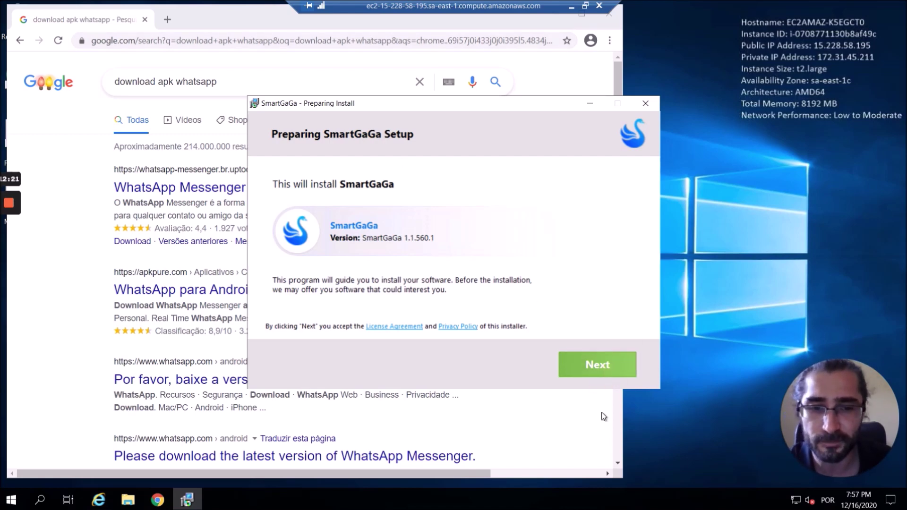
Step: Go through the SmartGaGa preparation installer, declining the Avast Free Antivirus offer, and launch the SmartGaGa installation
{"action": "left_click", "coordinate": [588, 374]}
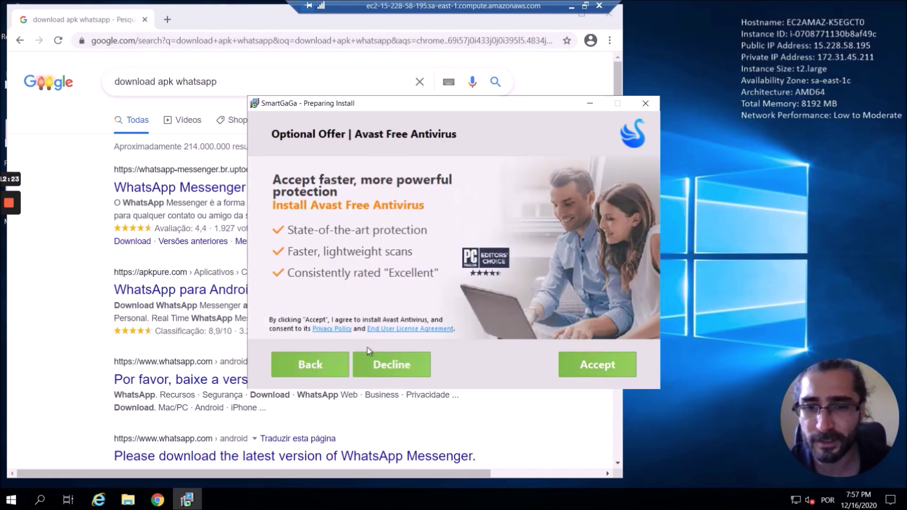
{"action": "left_click", "coordinate": [390, 364]}
{"action": "left_click", "coordinate": [559, 296]}
{"action": "left_click", "coordinate": [591, 364]}
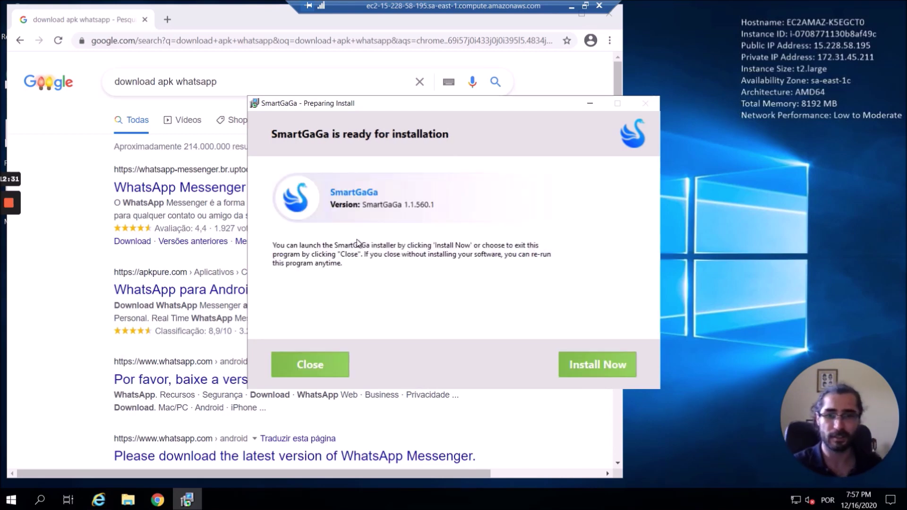
{"action": "left_click", "coordinate": [605, 377]}
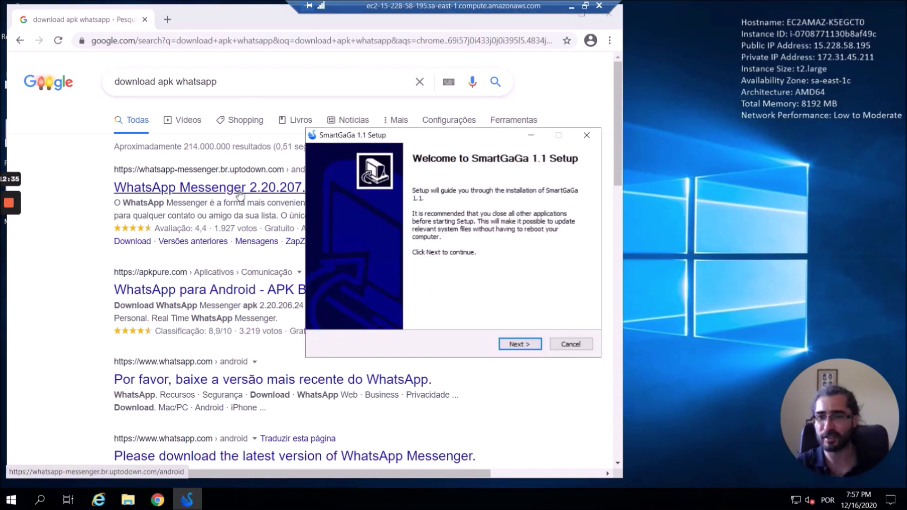
Step: Accept the SmartGaGa 1.1 license agreement, minimize Chrome, and start the installation with the default setup options
{"action": "left_click", "coordinate": [520, 345]}
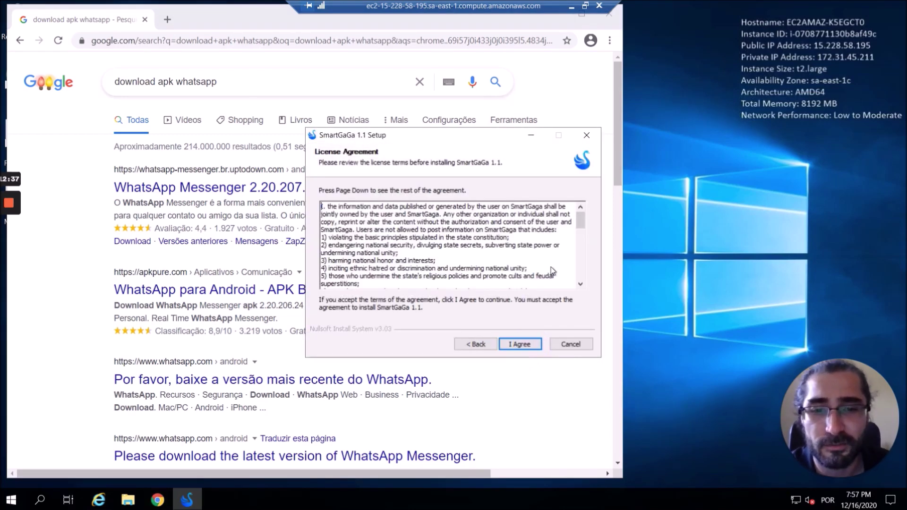
{"action": "left_click", "coordinate": [558, 17]}
{"action": "left_click", "coordinate": [520, 344]}
{"action": "left_click", "coordinate": [522, 344]}
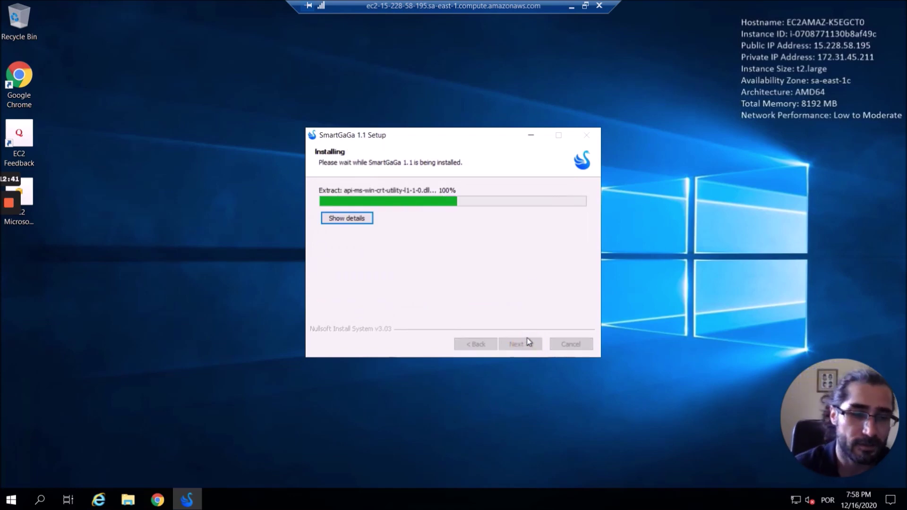